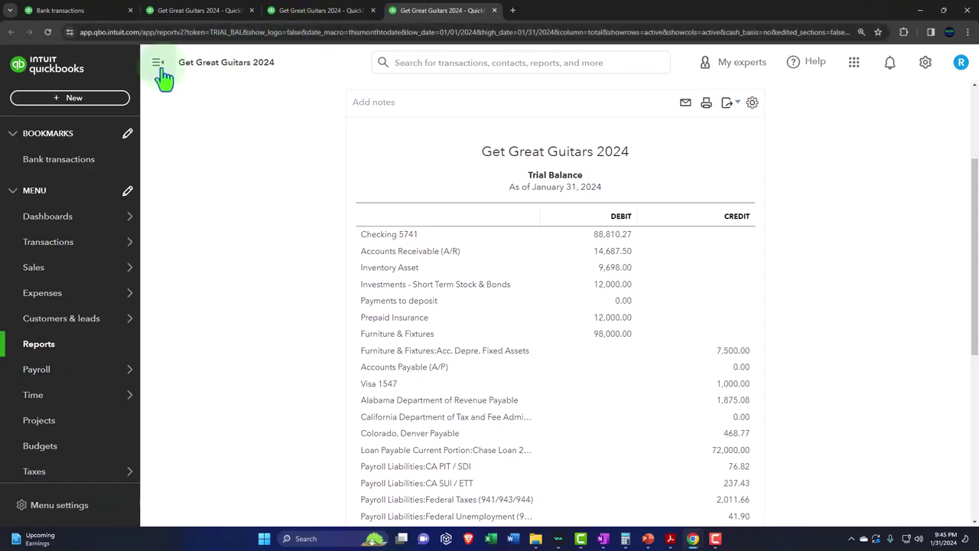
# - Set the Trial Balance report period to 01/01/2024 through 02/29/2024
pyautogui.scroll(5, 127, 251)
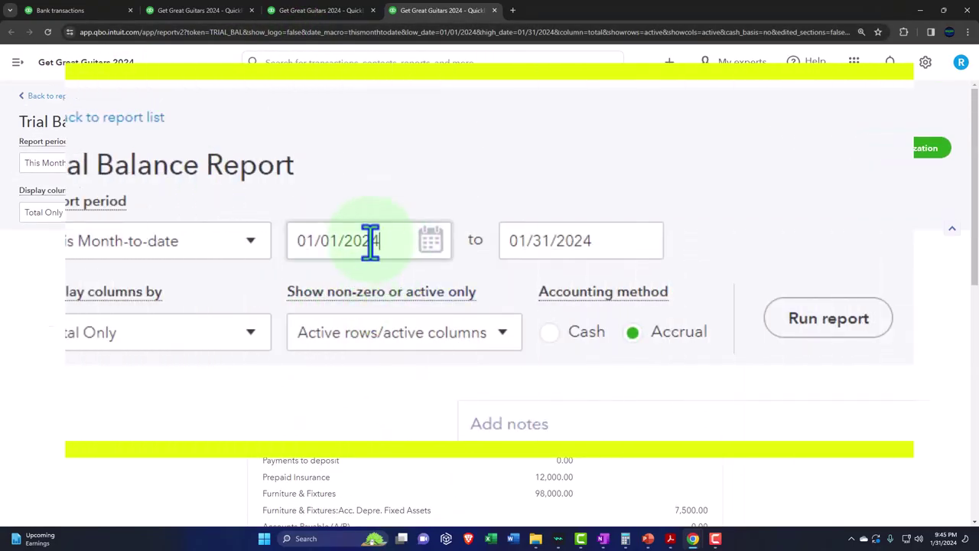
pyautogui.click(200, 163)
pyautogui.write('01')
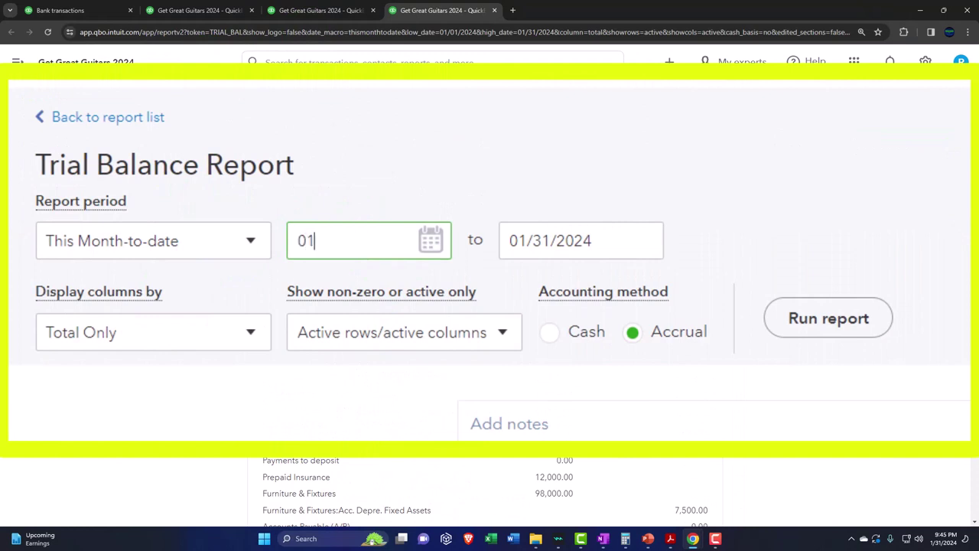
pyautogui.write('/01/2024')
pyautogui.press('Tab')
pyautogui.write('022924')
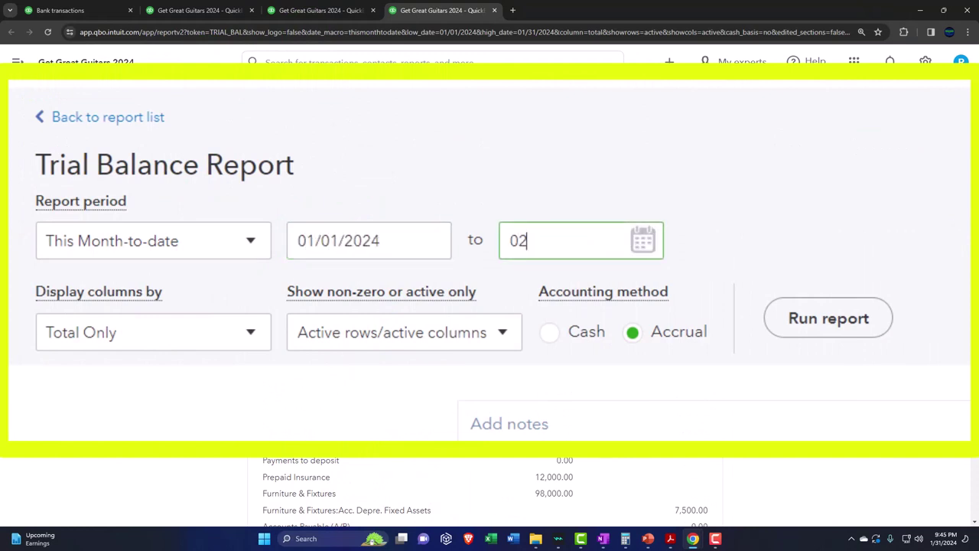
pyautogui.press('Tab')
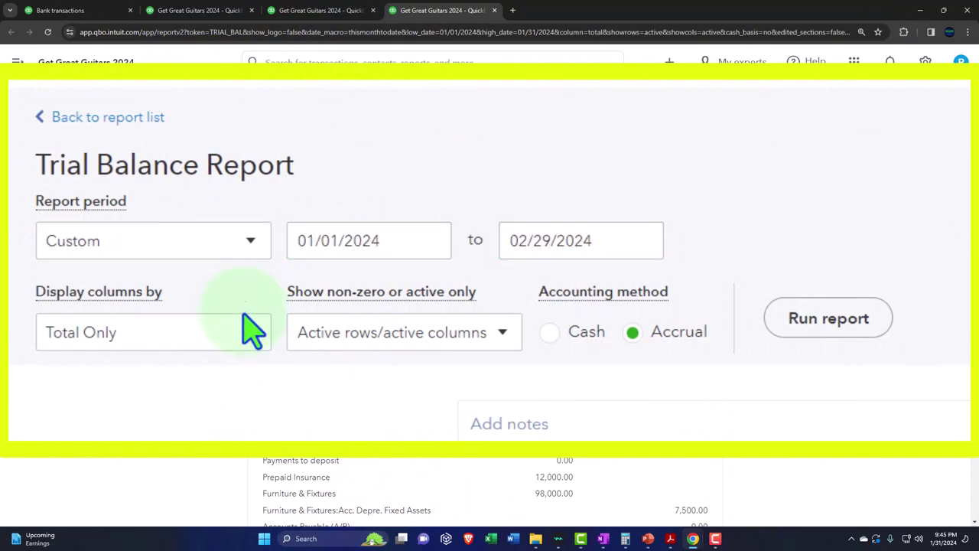
# - Display the Trial Balance columns by months and run the report
pyautogui.click(249, 337)
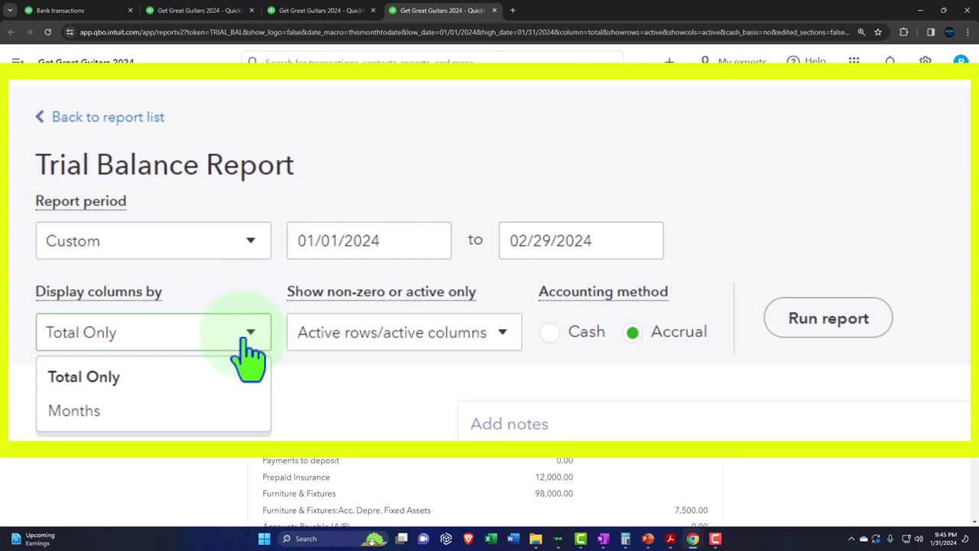
pyautogui.click(219, 417)
pyautogui.click(834, 344)
pyautogui.scroll(-2, 448, 221)
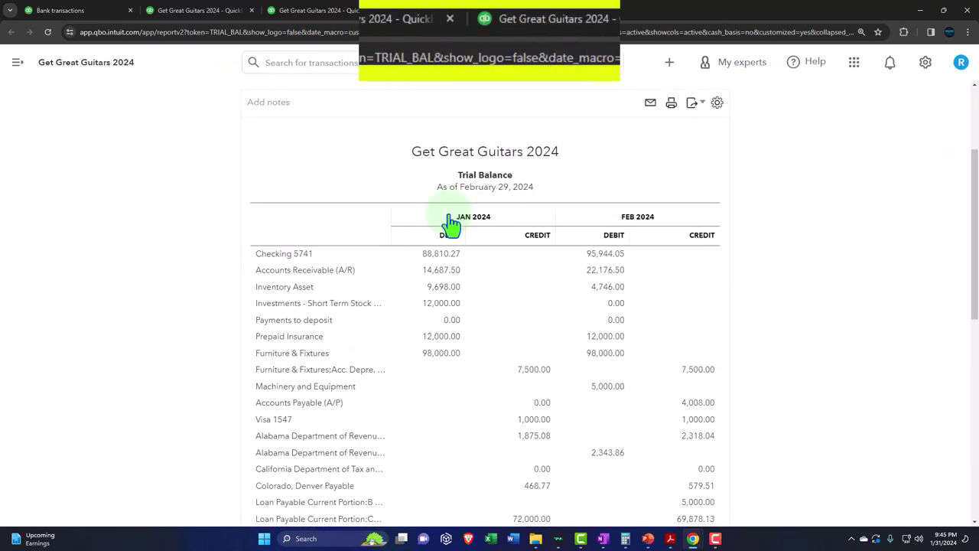
# - Switch to the open Balance Sheet report and enlarge it to review the January and February asset balances
pyautogui.click(401, 21)
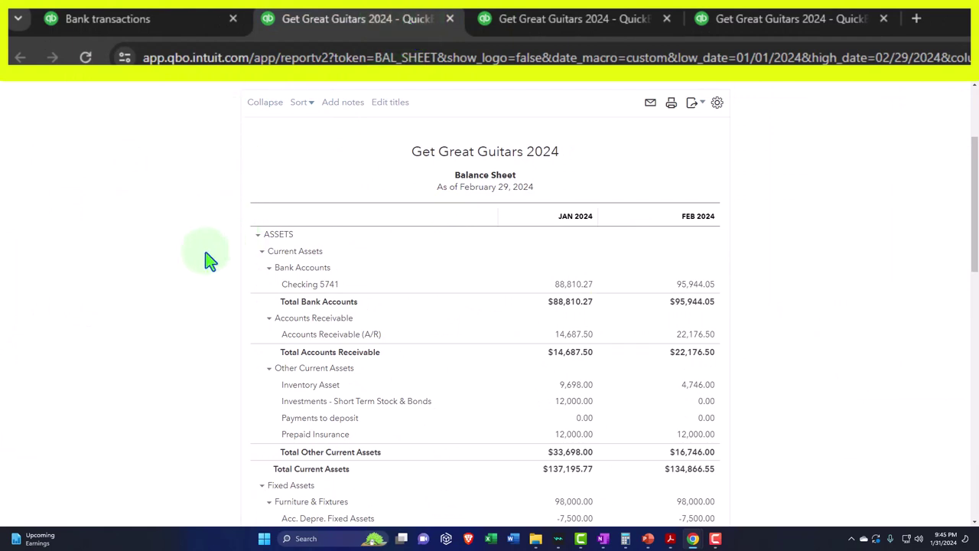
pyautogui.hotkey('ctrl', '+')
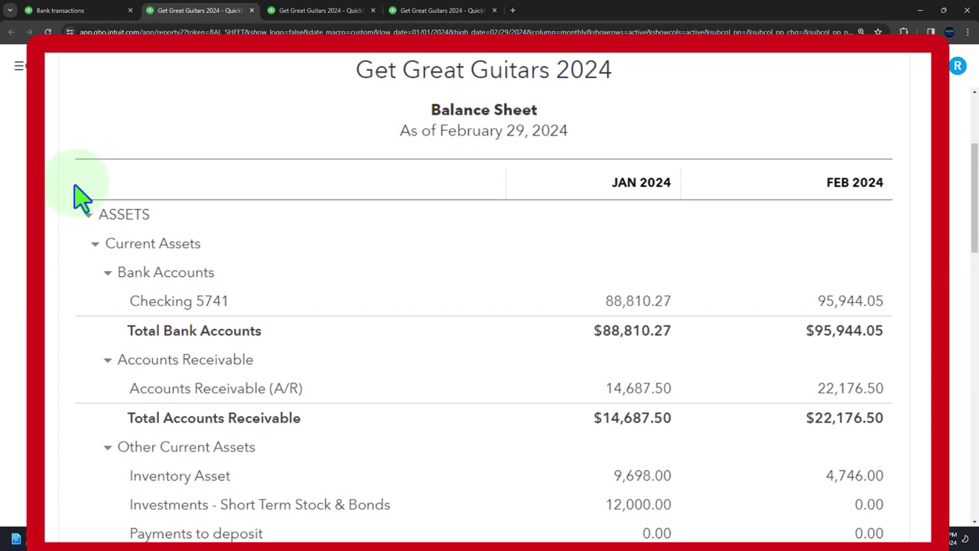
pyautogui.scroll(-2, 82, 197)
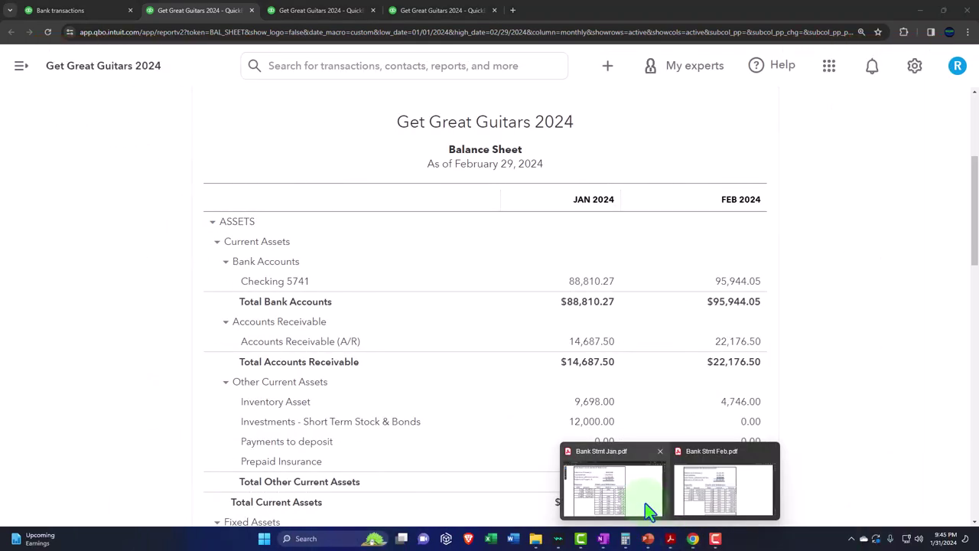
# - Compare the January 31 balance in Bank Stmt Jan.pdf with the January checking balance on the Balance Sheet
pyautogui.click(645, 502)
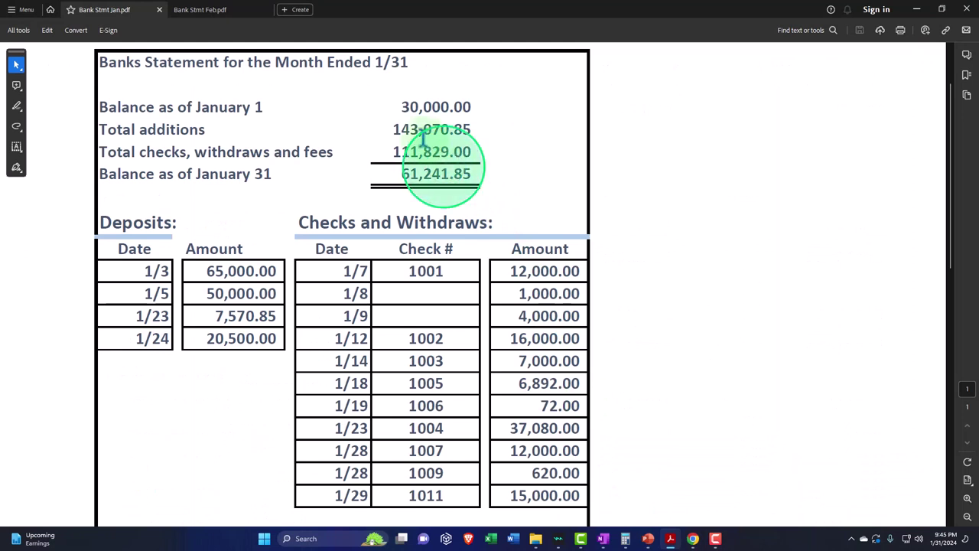
pyautogui.moveTo(394, 164); pyautogui.dragTo(511, 174)
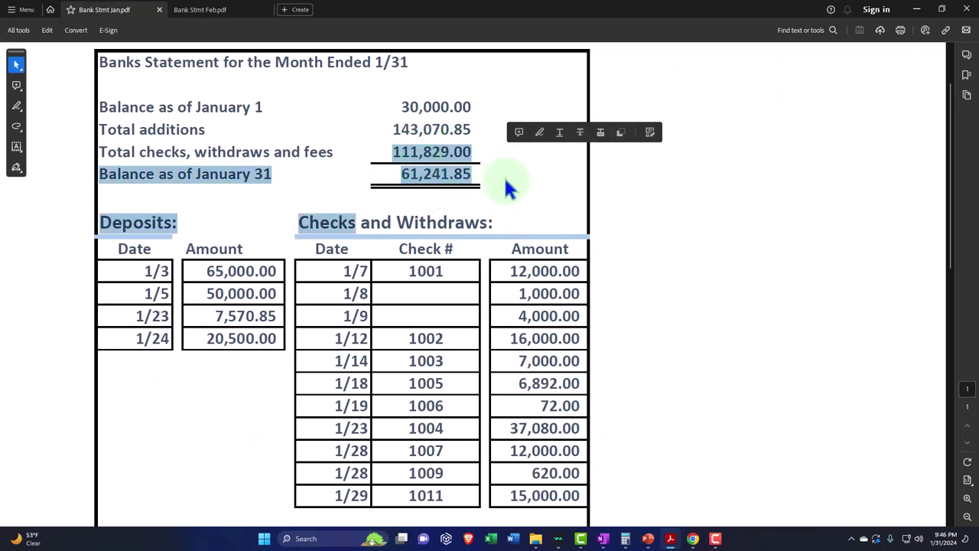
pyautogui.click(505, 186)
pyautogui.moveTo(693, 540)
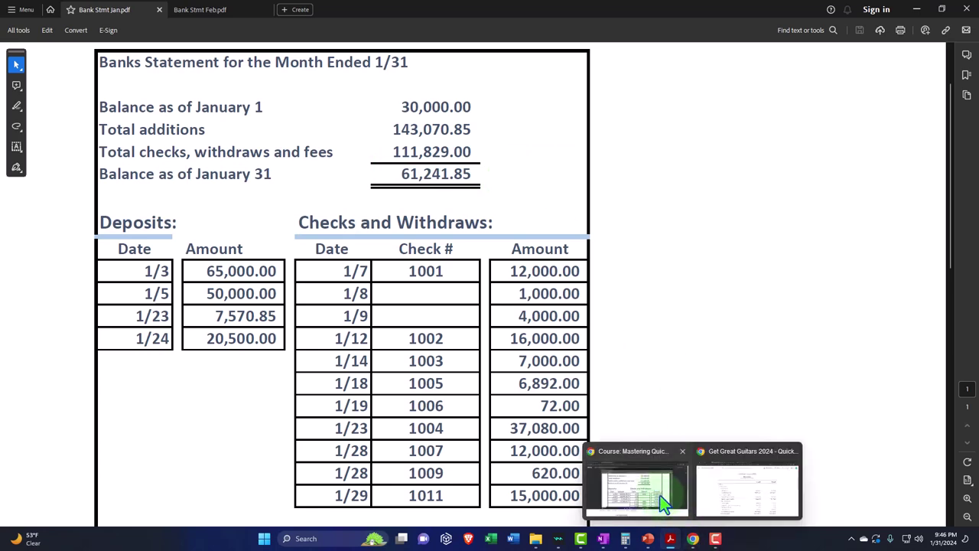
pyautogui.click(636, 486)
pyautogui.click(714, 502)
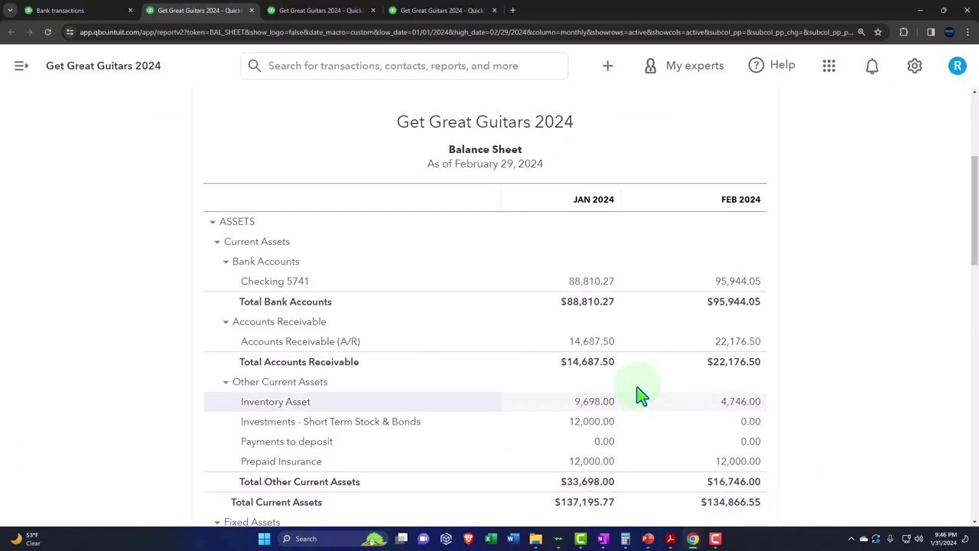
pyautogui.click(590, 296)
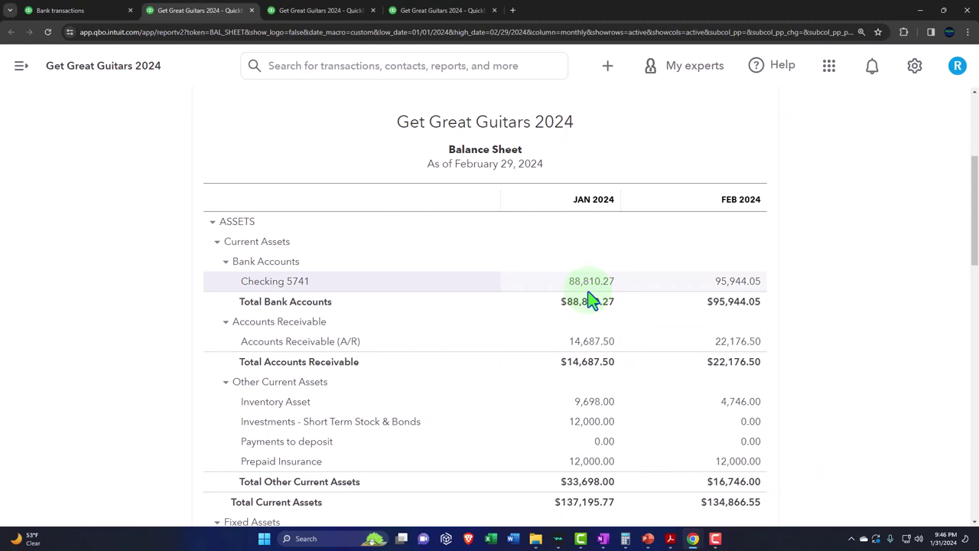
# - Go to Reconcile in the Bank transactions browser tab and resume reconciling the checking account
pyautogui.click(90, 15)
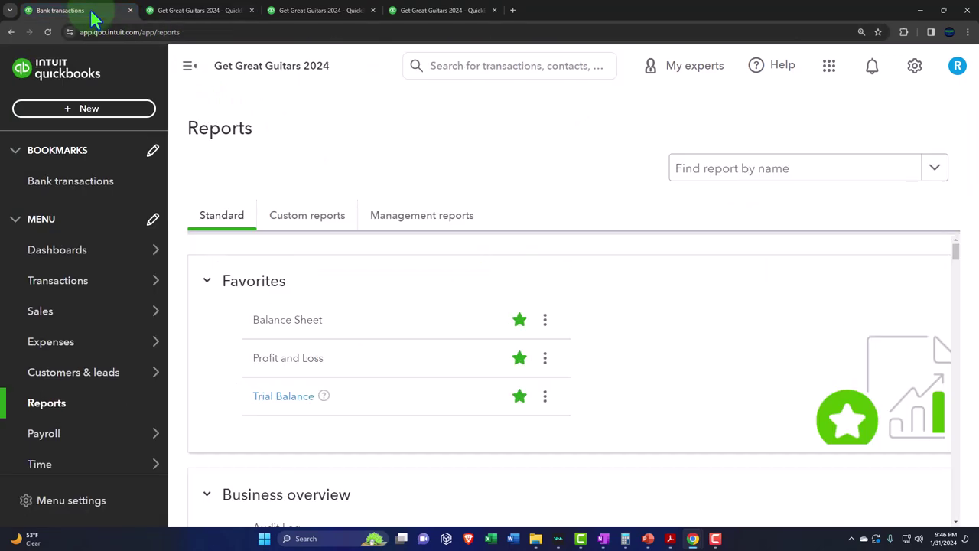
pyautogui.moveTo(92, 314)
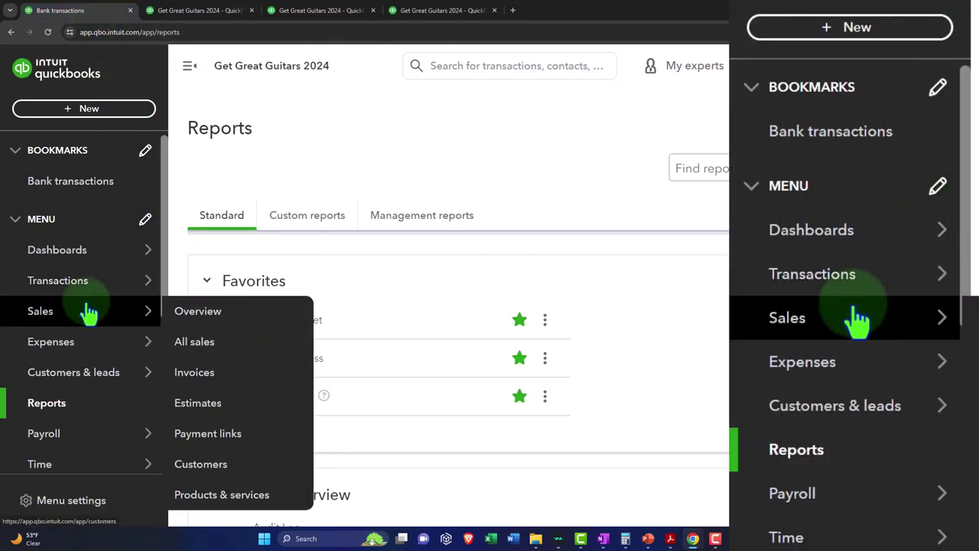
pyautogui.click(62, 281)
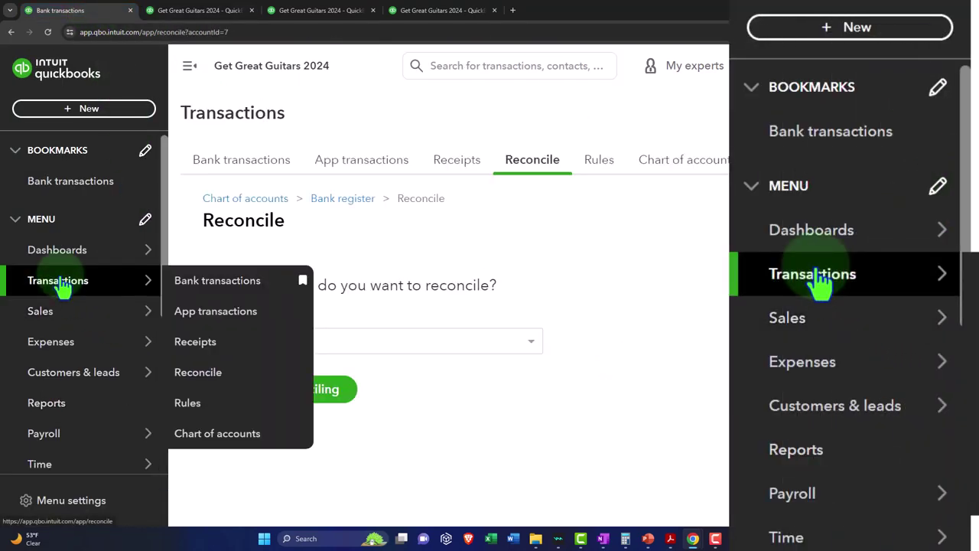
pyautogui.click(215, 164)
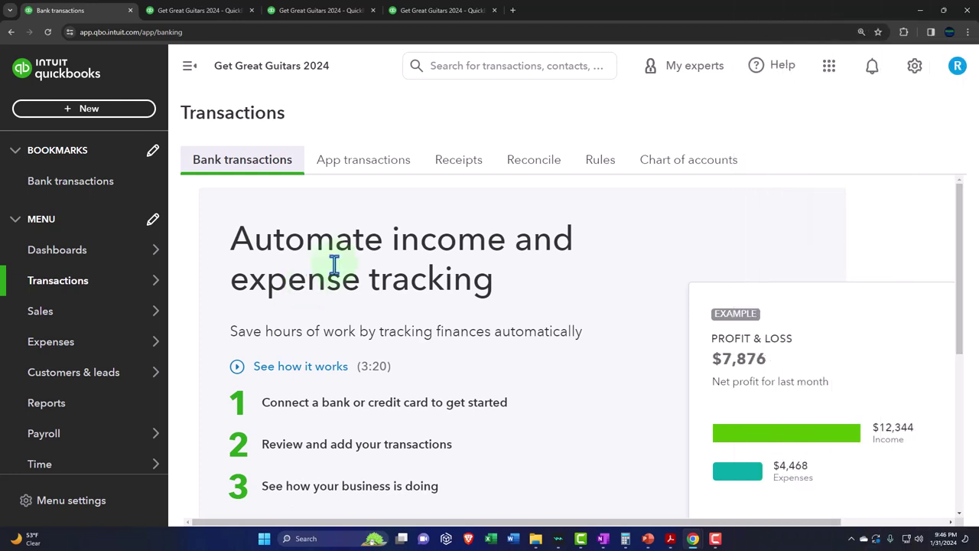
pyautogui.click(527, 162)
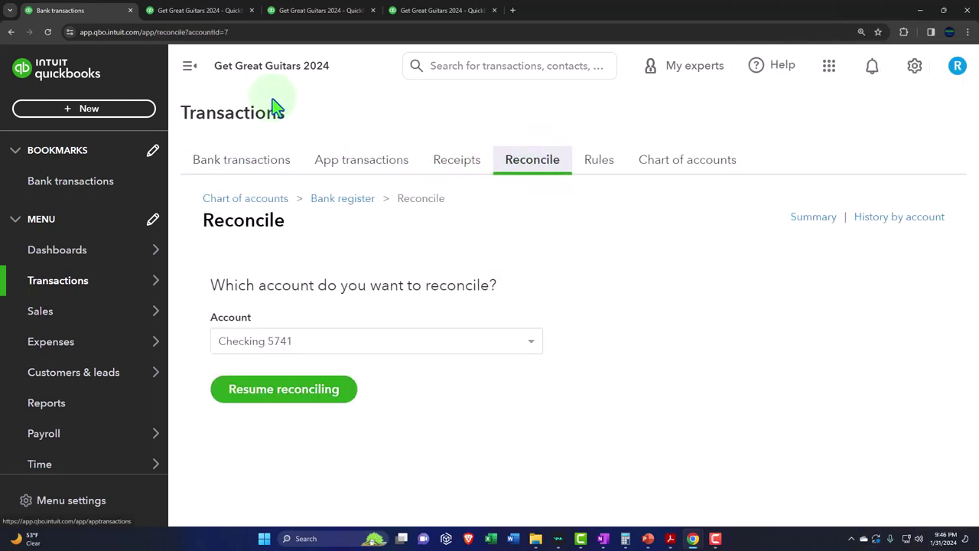
pyautogui.click(189, 66)
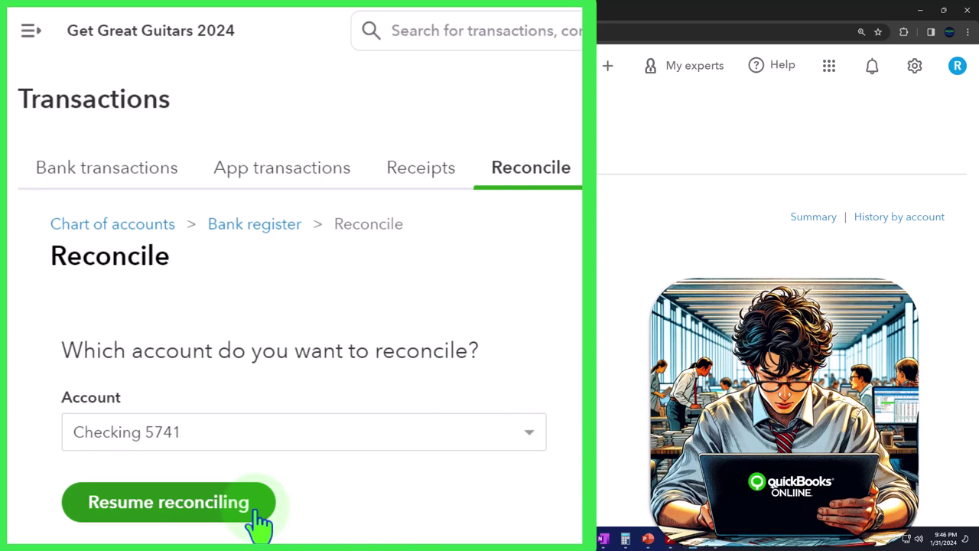
pyautogui.click(256, 516)
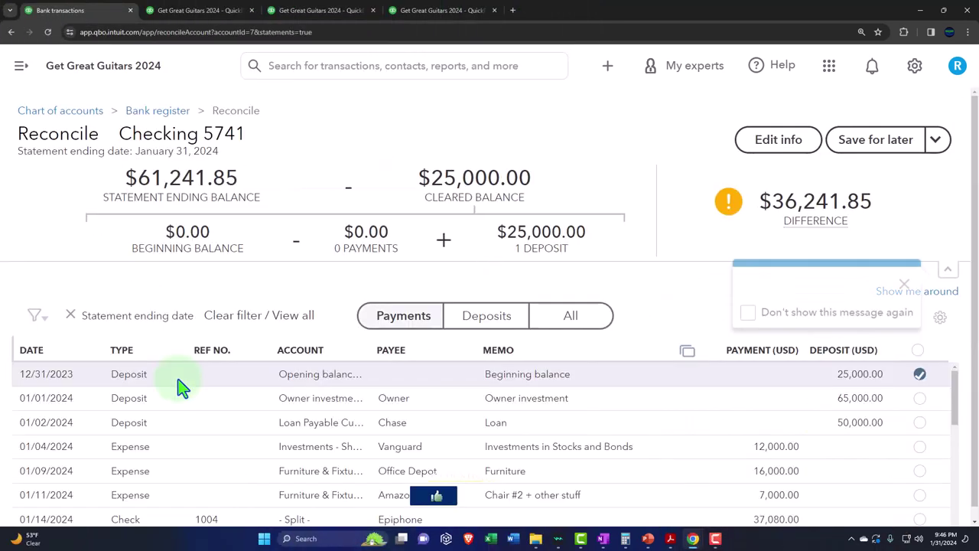
# - Open the reconciliation's statement information for editing and compare its beginning balance with the January 1 balance in Bank Stmt Jan.pdf
pyautogui.click(781, 149)
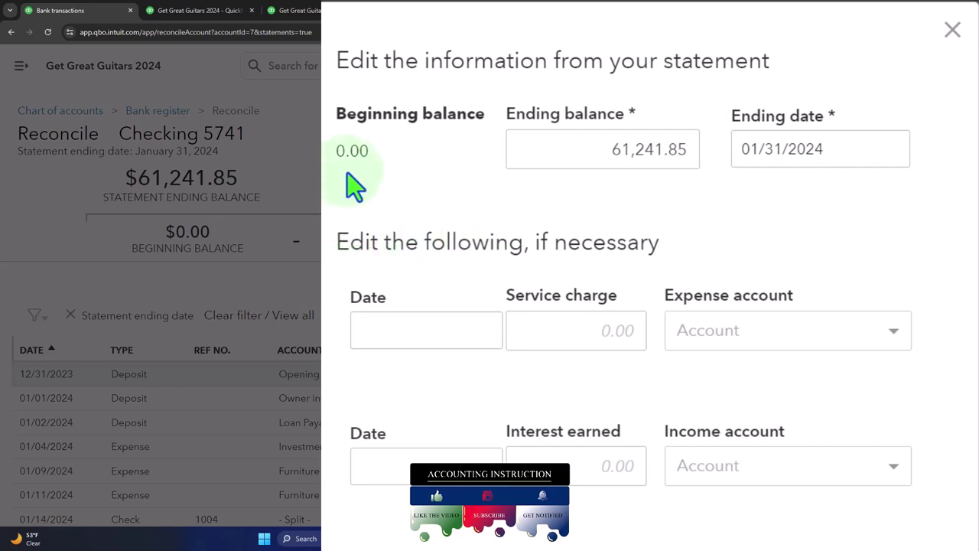
pyautogui.moveTo(670, 539)
pyautogui.click(638, 494)
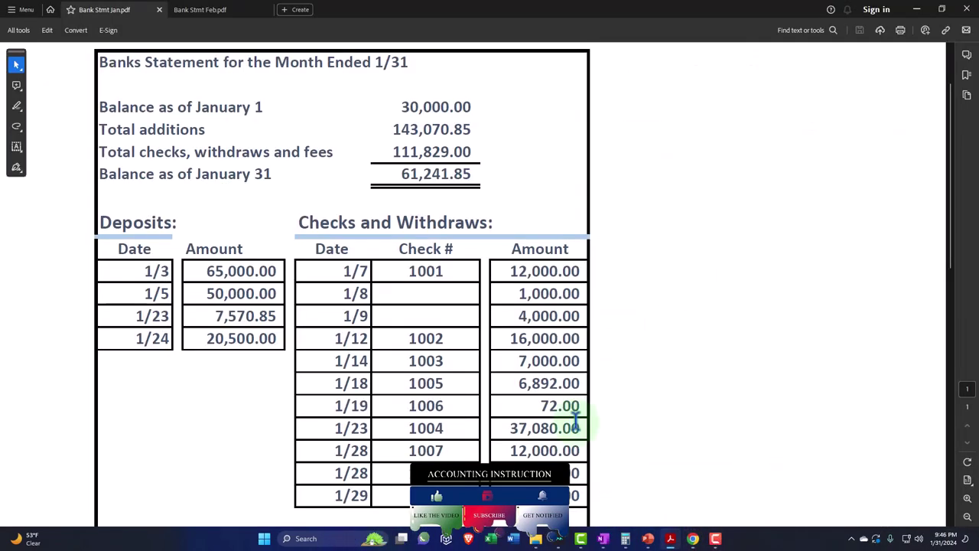
pyautogui.click(437, 129)
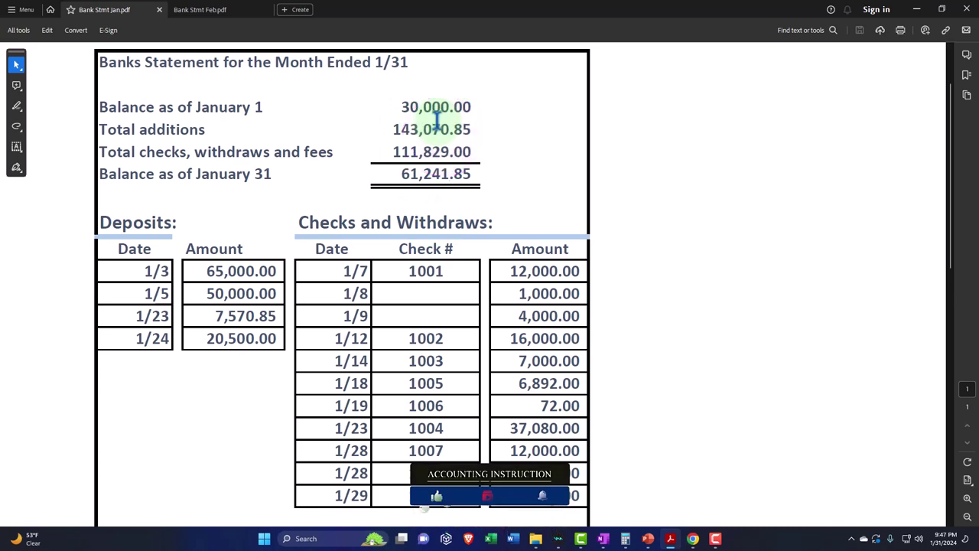
pyautogui.click(918, 12)
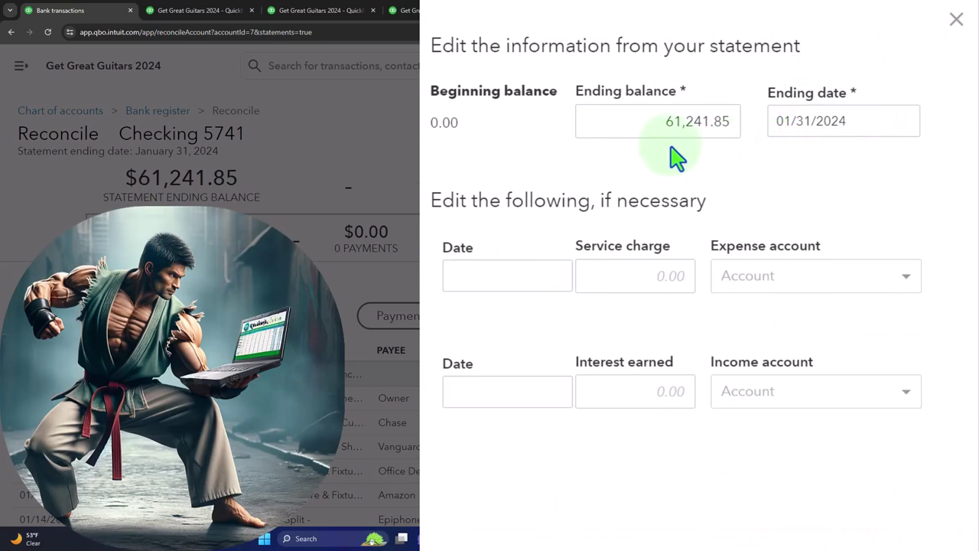
# - Check the entered ending balance and ending date against Bank Stmt Jan.pdf, then close the statement information without changes
pyautogui.click(646, 507)
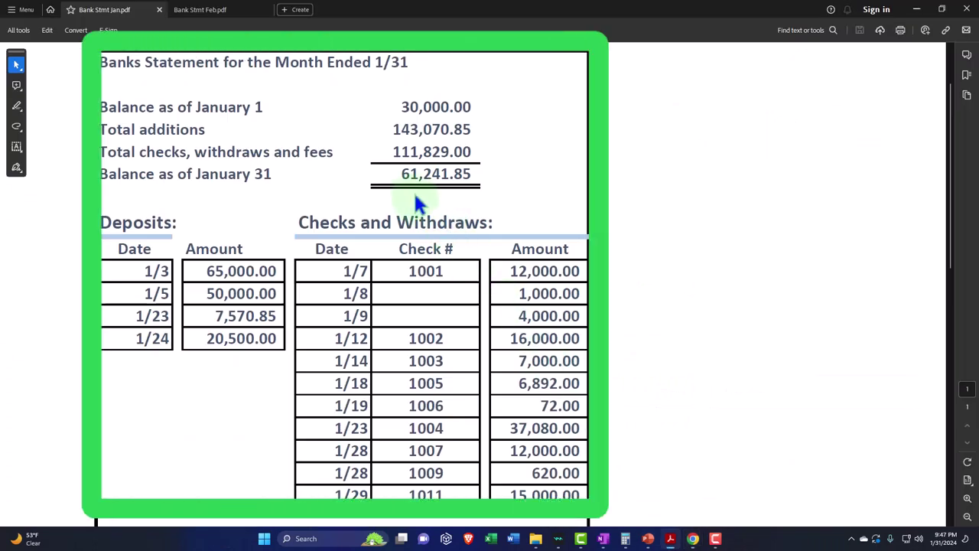
pyautogui.click(917, 9)
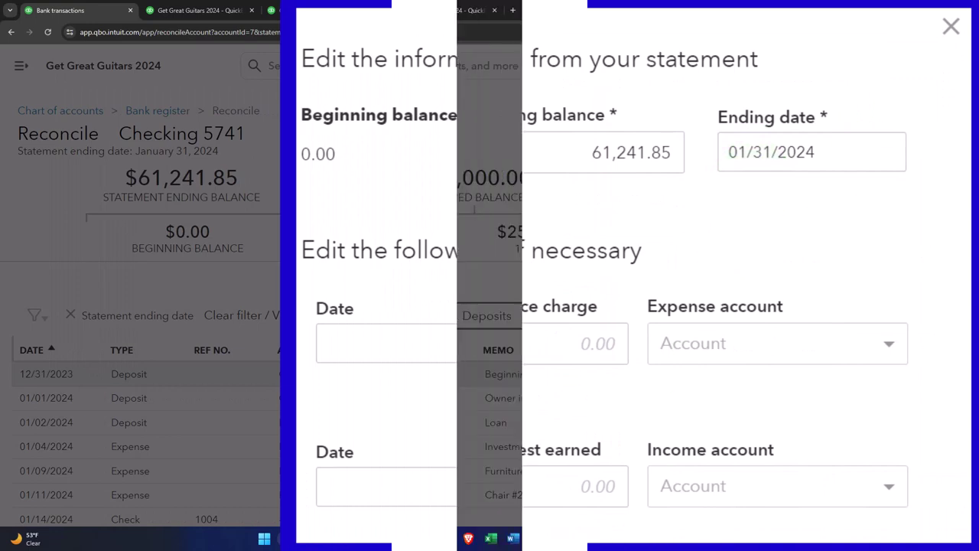
pyautogui.moveTo(671, 538)
pyautogui.click(622, 492)
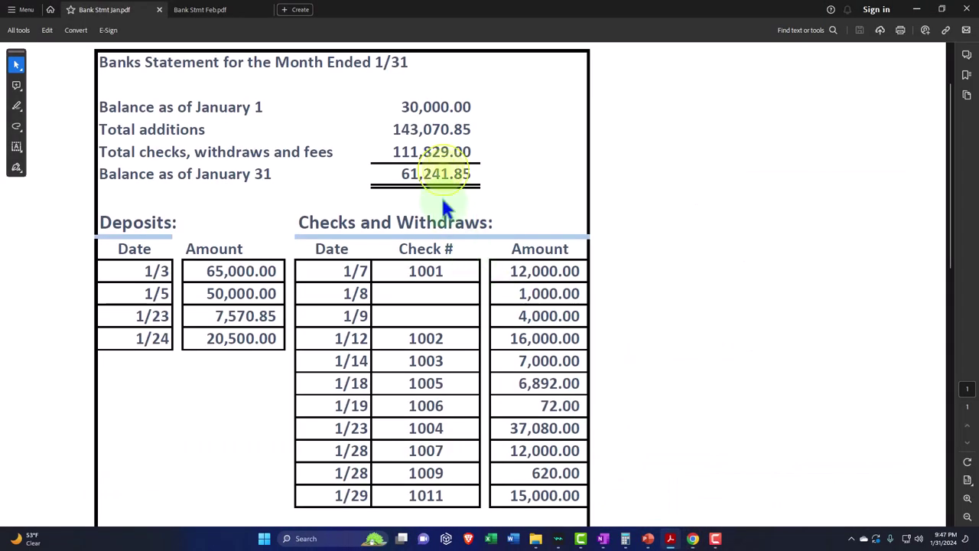
pyautogui.click(916, 10)
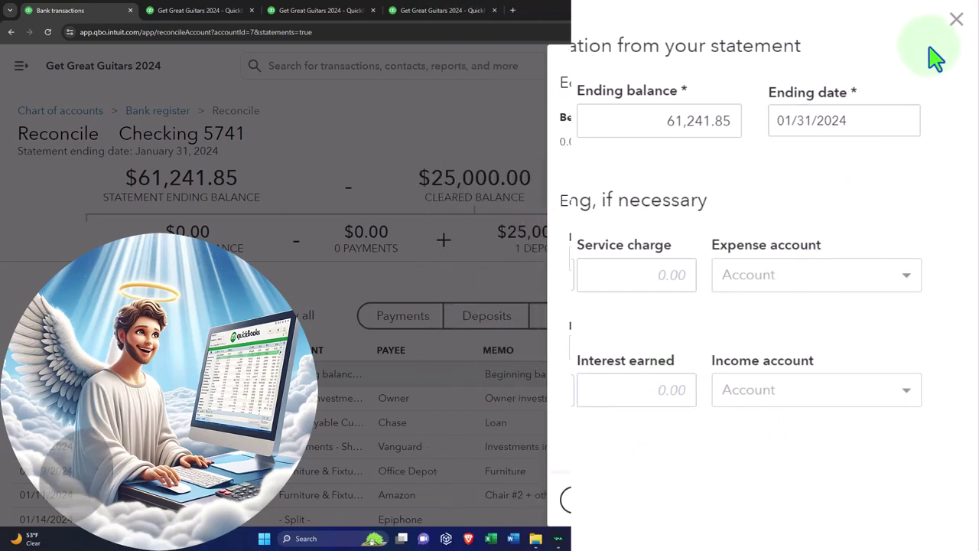
pyautogui.click(957, 19)
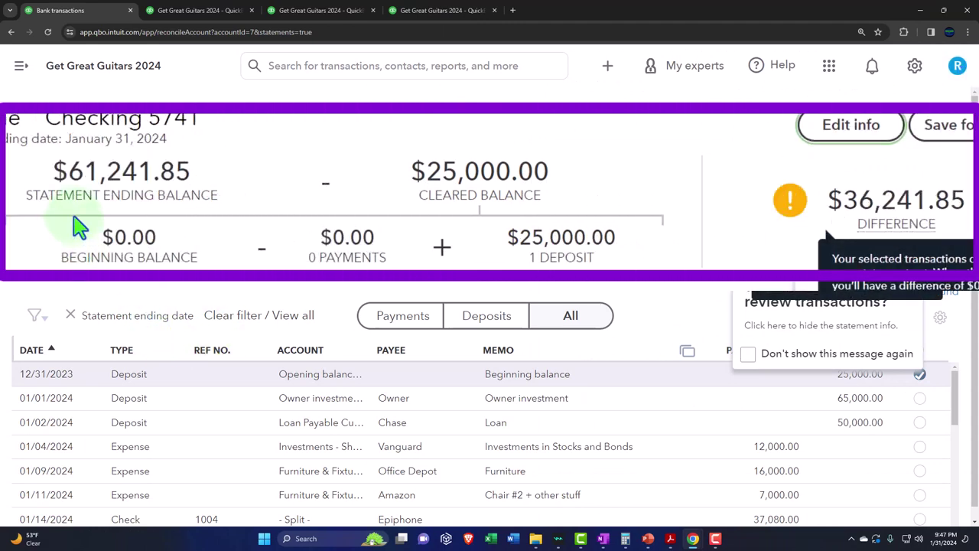
# - Unmark the 12/31/2023 beginning balance deposit of 25,000.00 as cleared and dismiss the tip over the transaction list
pyautogui.click(920, 374)
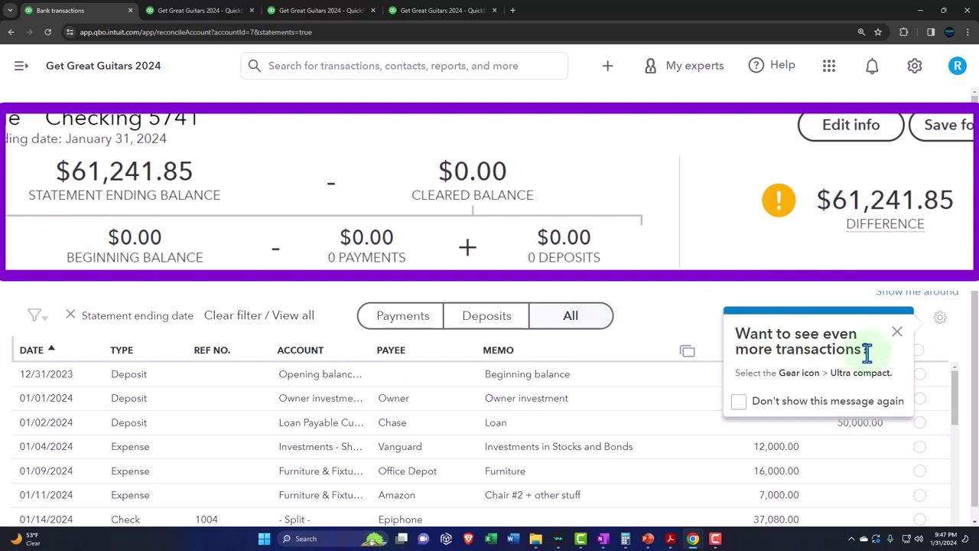
pyautogui.click(897, 333)
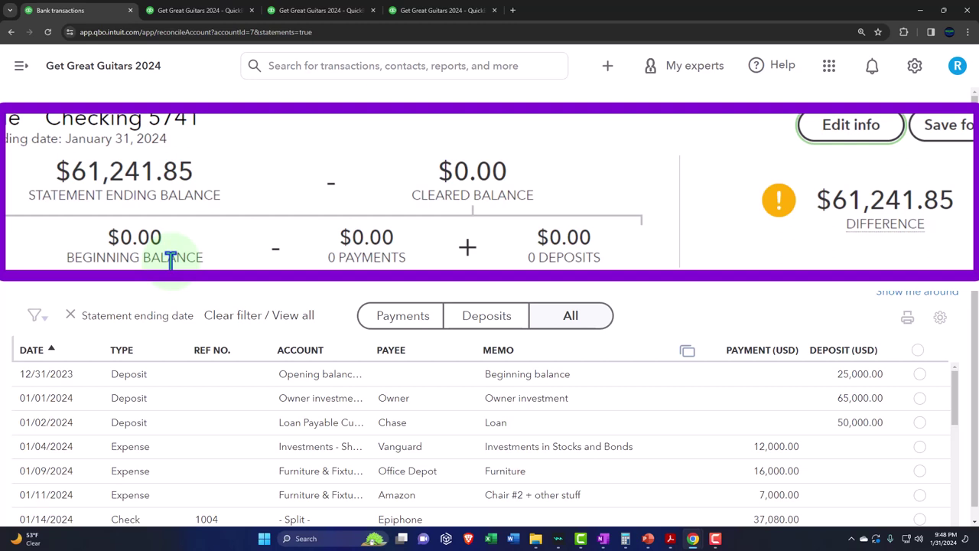
# - Review the January 1 balance and the deposits in Bank Stmt Jan.pdf, then return to the reconciliation
pyautogui.moveTo(670, 540)
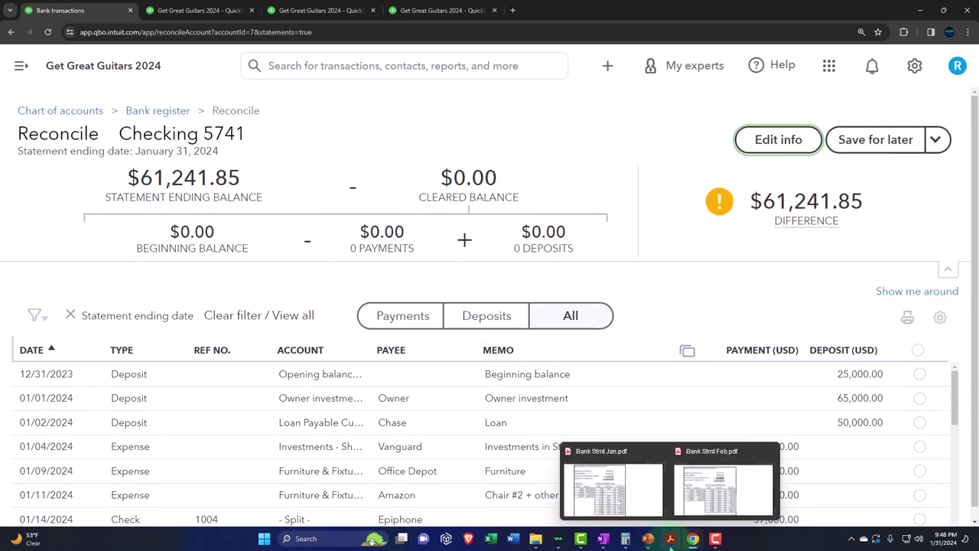
pyautogui.click(643, 497)
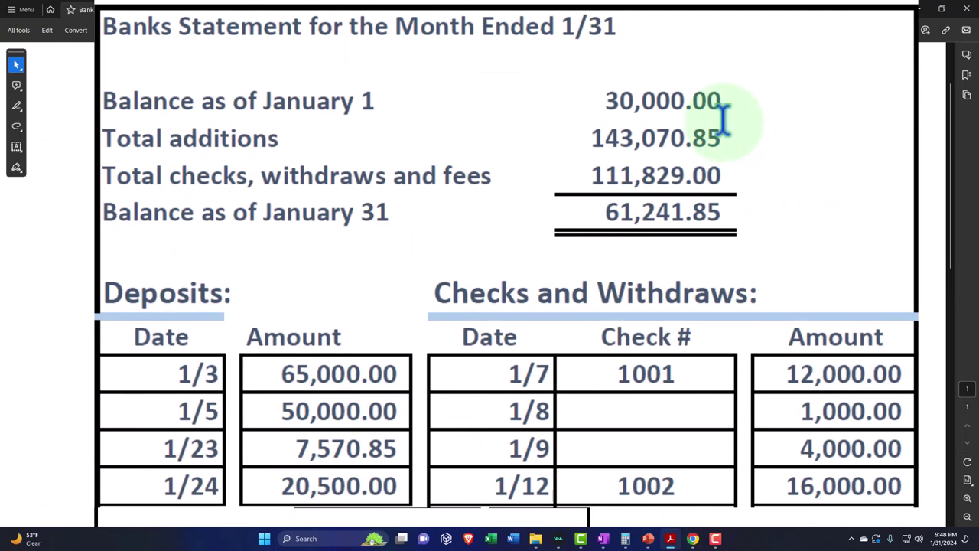
pyautogui.click(920, 9)
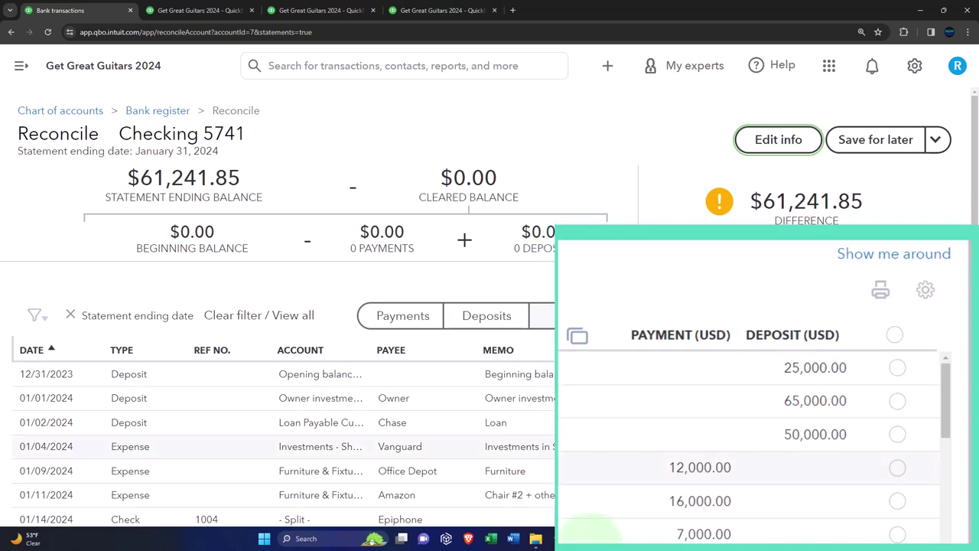
# - Review the total additions and the 1/3 deposit in Bank Stmt Jan.pdf, then return to the checking reconciliation in QuickBooks Online
pyautogui.moveTo(670, 539)
pyautogui.click(663, 489)
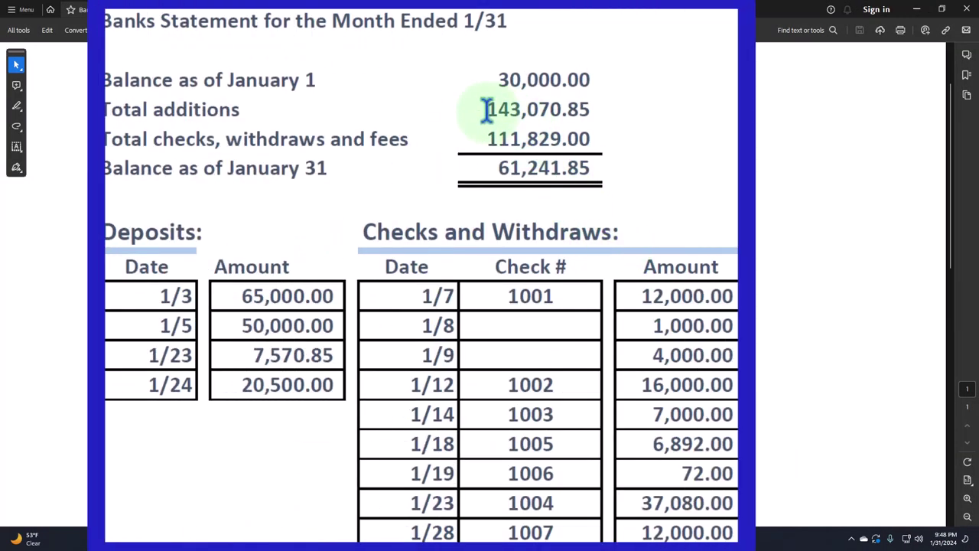
pyautogui.moveTo(487, 109); pyautogui.dragTo(590, 100)
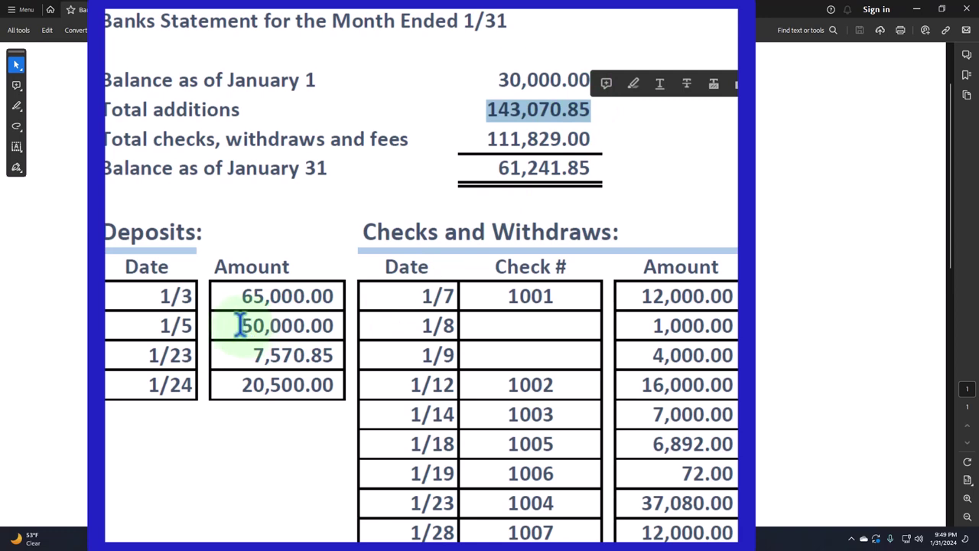
pyautogui.click(227, 295)
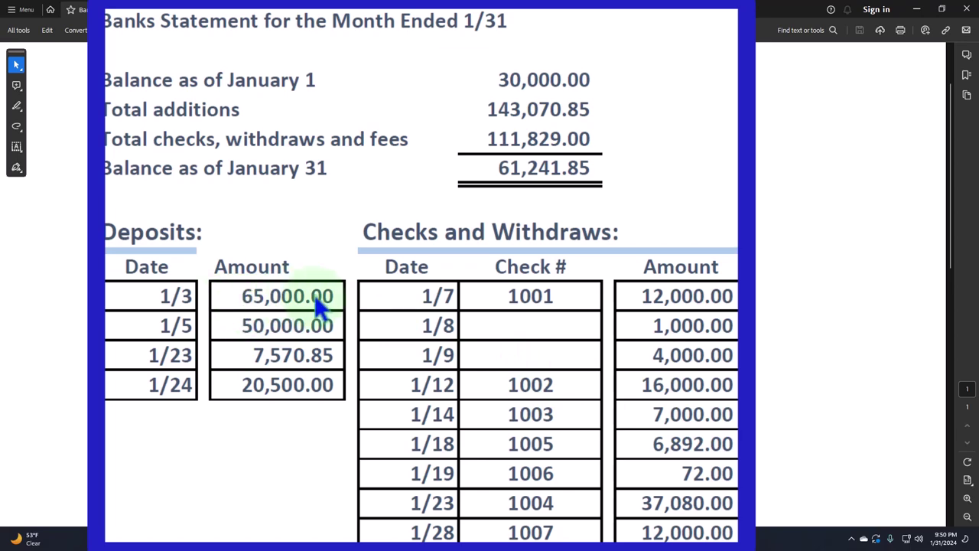
pyautogui.click(917, 9)
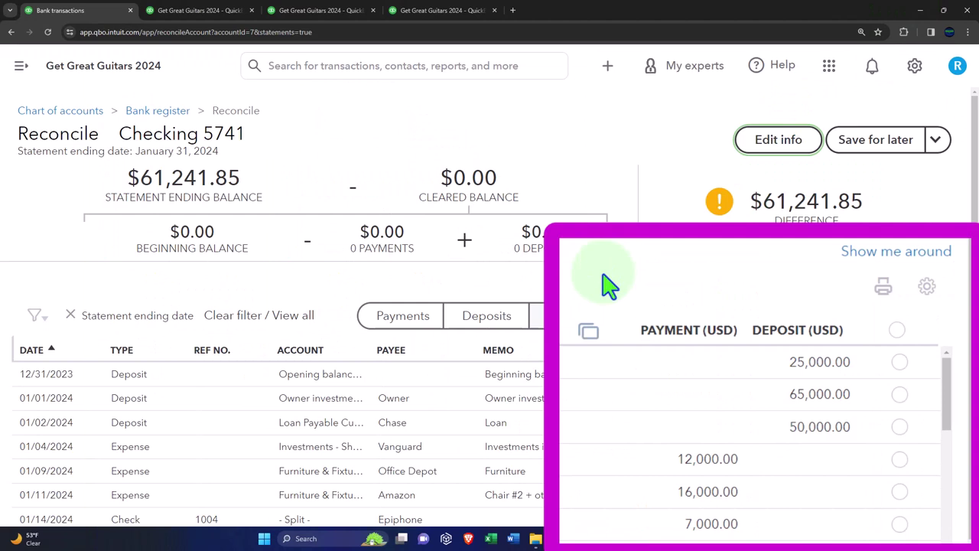
pyautogui.scroll(-1, 703, 329)
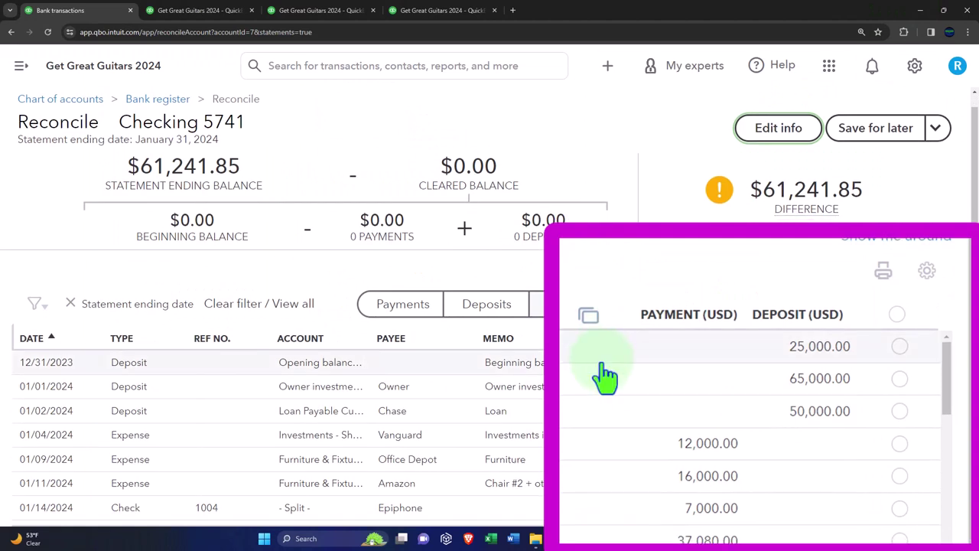
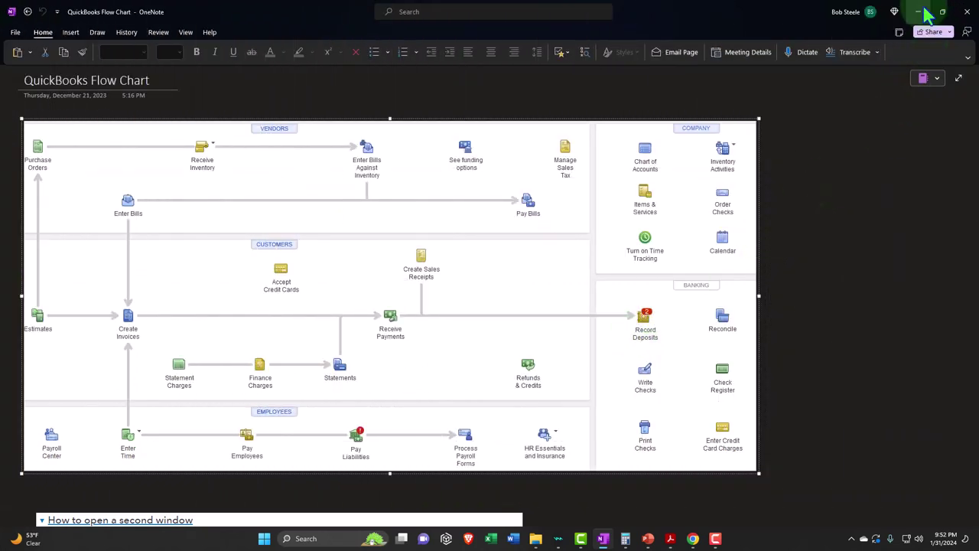
# - Compare the deposits in Bank Stmt Jan.pdf with the Record Deposits flow in the QuickBooks Flow Chart in OneNote
pyautogui.click(921, 11)
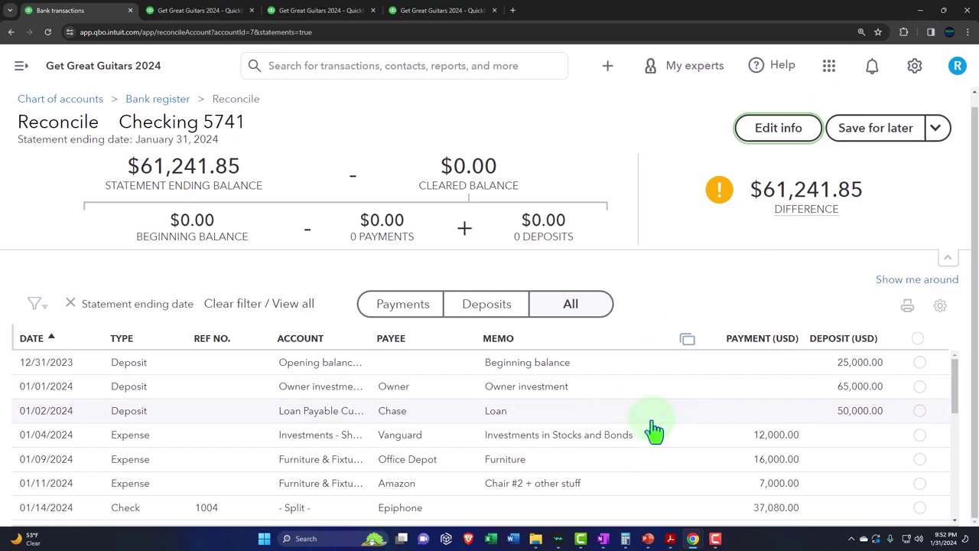
pyautogui.moveTo(671, 538)
pyautogui.click(597, 483)
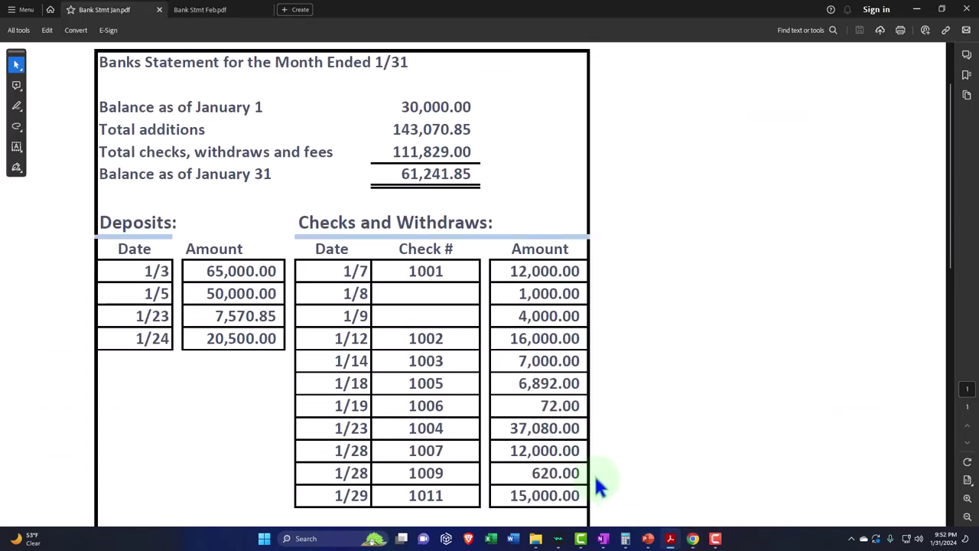
pyautogui.click(267, 329)
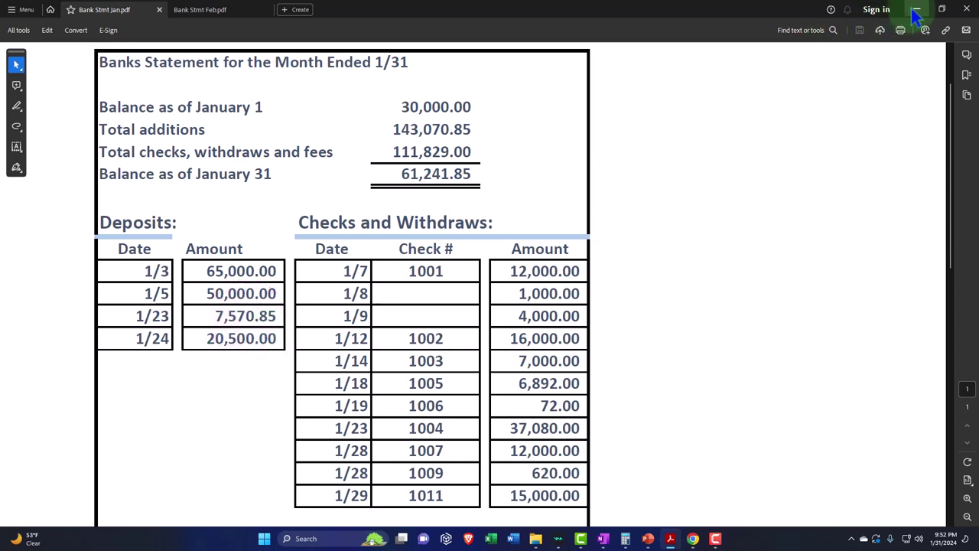
pyautogui.click(603, 539)
pyautogui.click(520, 363)
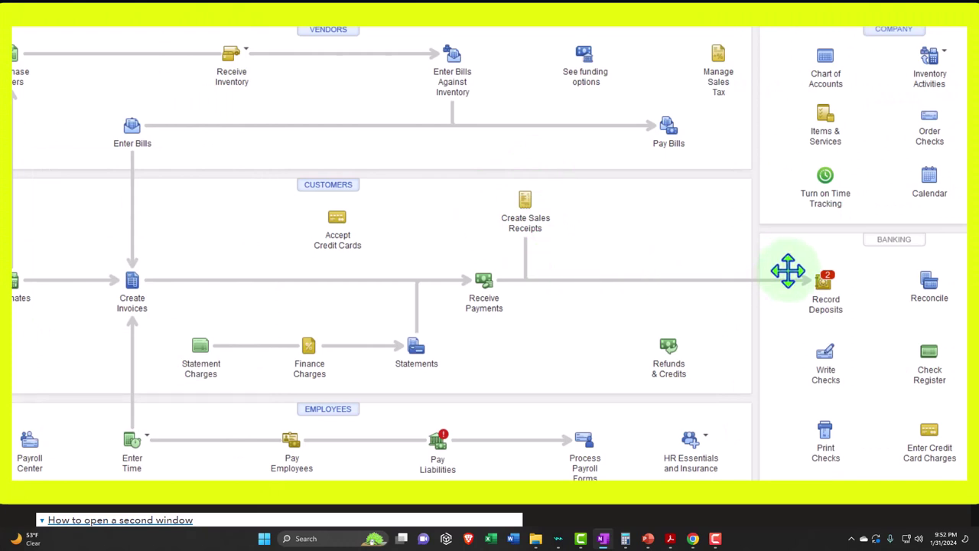
pyautogui.hotkey('ctrl', 'm')
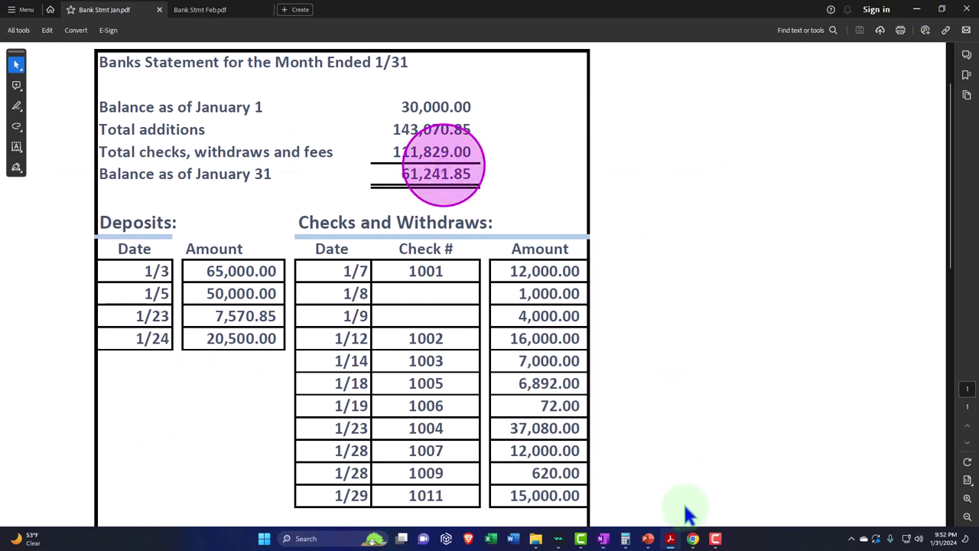
# - Open the January 2024 transaction report for Payments to deposit from the balance sheet in QuickBooks Online and review its deposits
pyautogui.moveTo(692, 539)
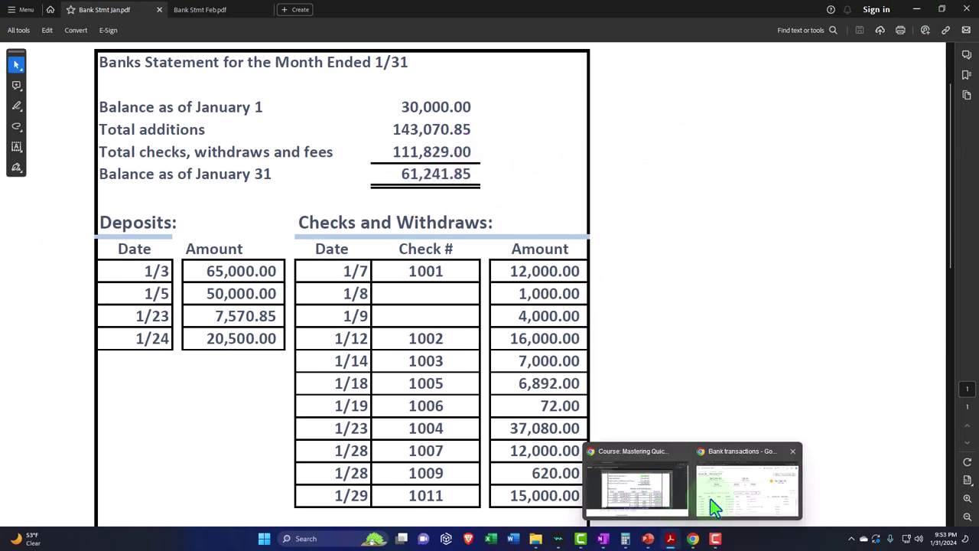
pyautogui.click(714, 506)
pyautogui.click(202, 11)
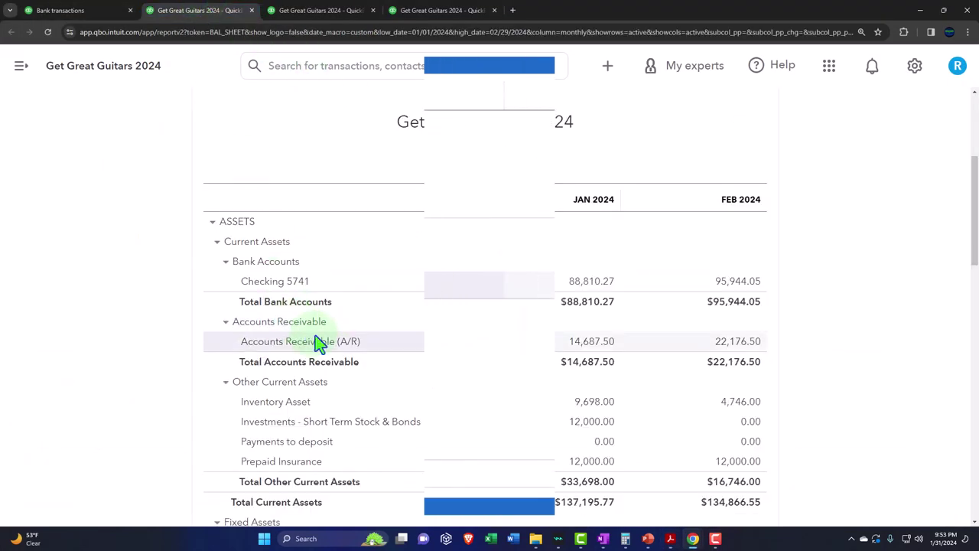
pyautogui.scroll(-2, 315, 337)
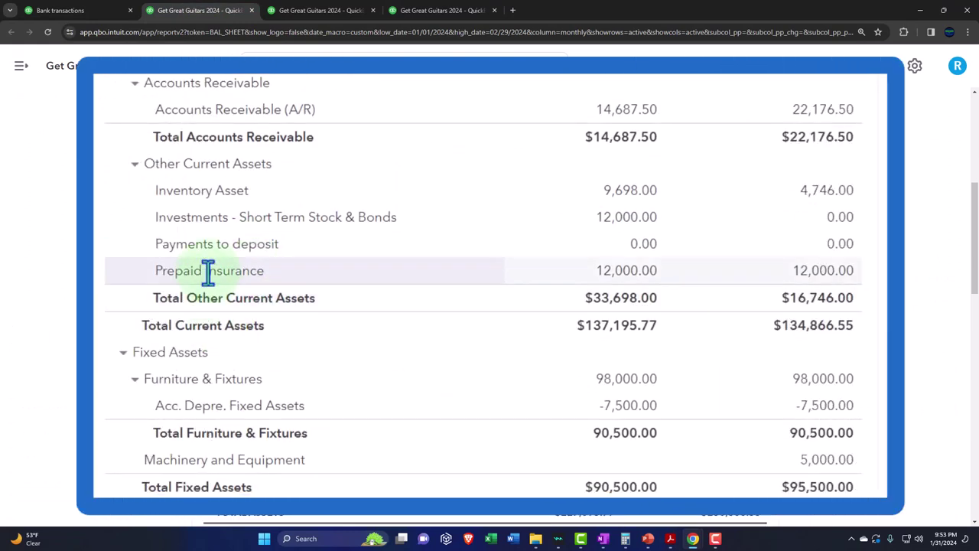
pyautogui.click(634, 248)
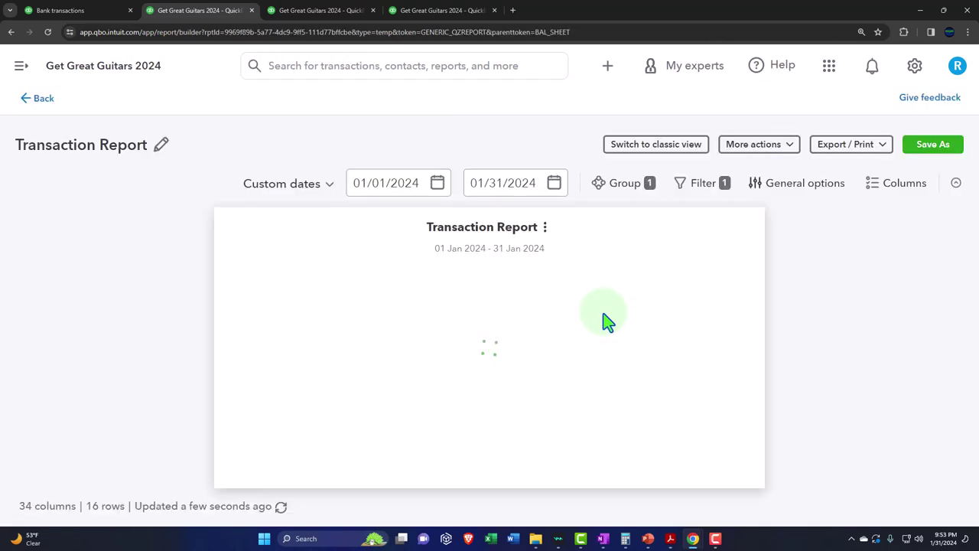
pyautogui.scroll(-1, 593, 369)
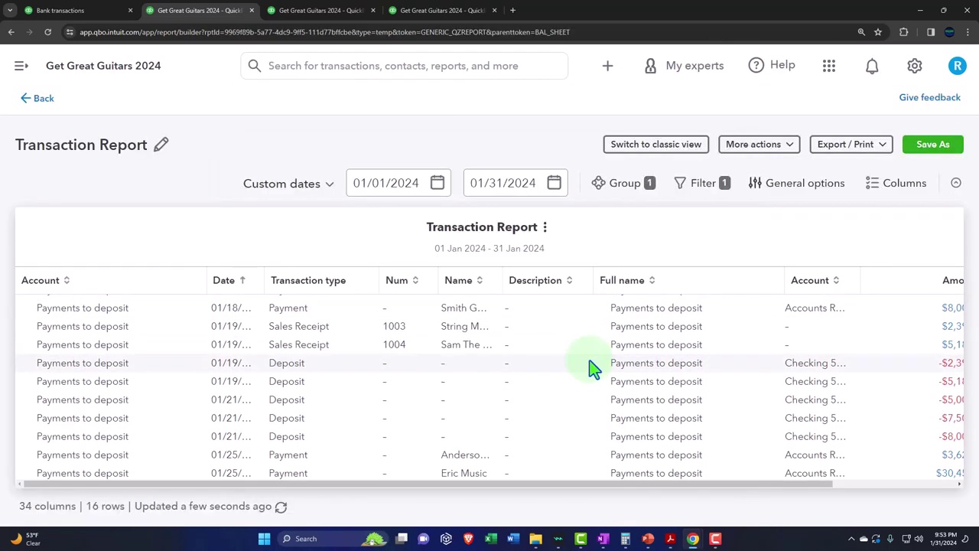
pyautogui.scroll(1, 593, 369)
pyautogui.hotkey('ctrl', '-')
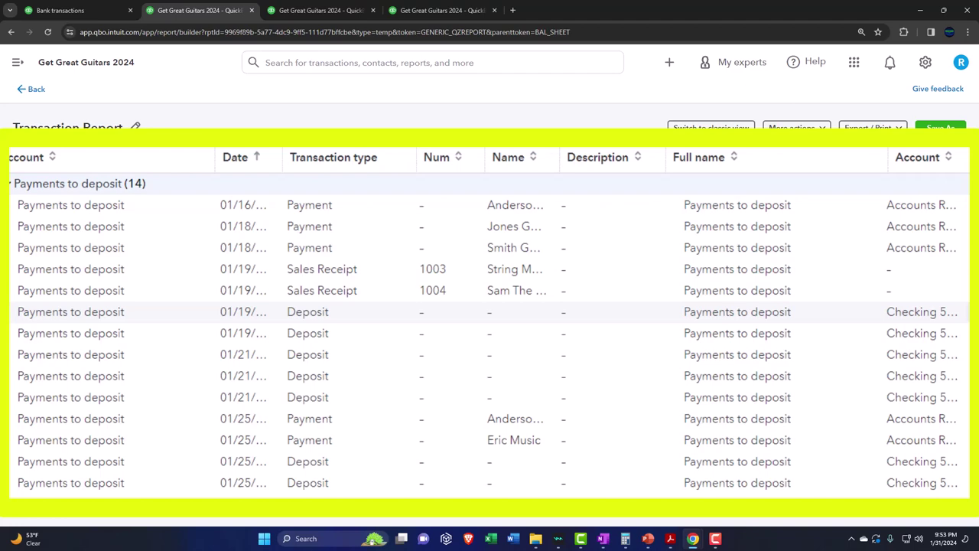
# - Open the first 01/19/2024 deposit and add a line of -50 to the Bank fees & service charges account
pyautogui.click(307, 311)
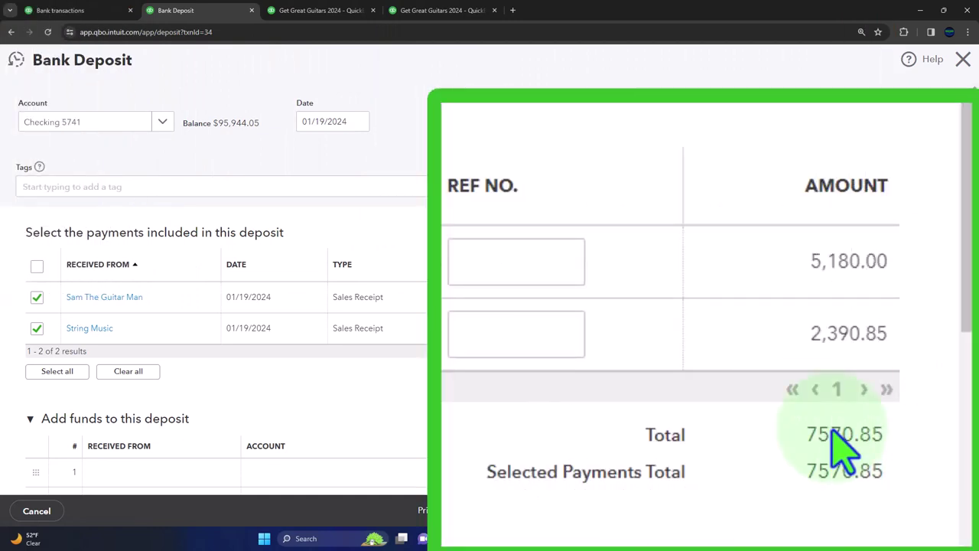
pyautogui.scroll(-2, 690, 408)
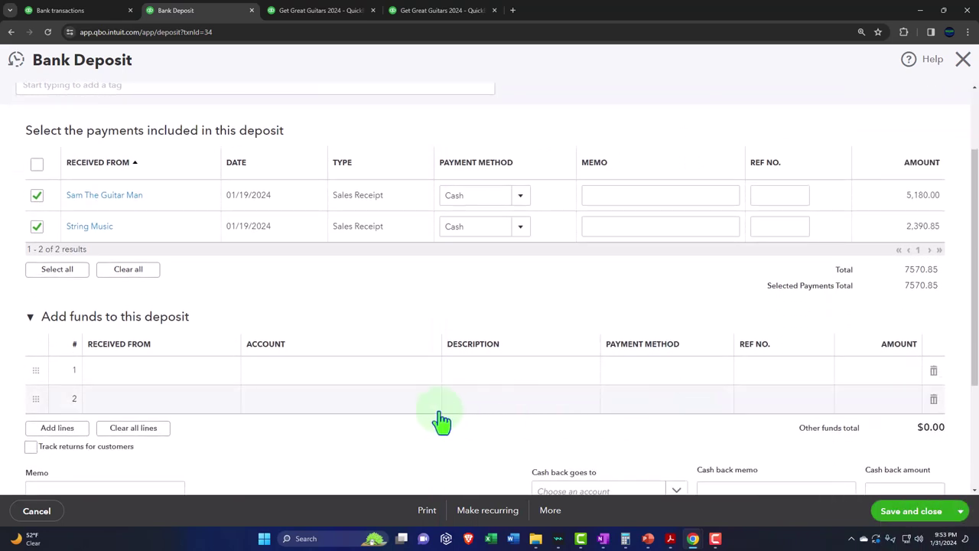
pyautogui.click(278, 373)
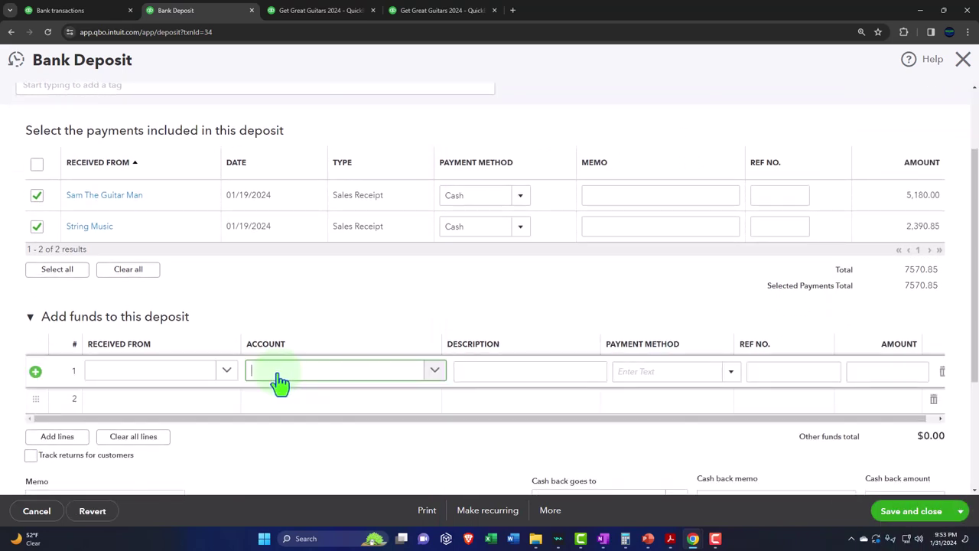
pyautogui.write('b')
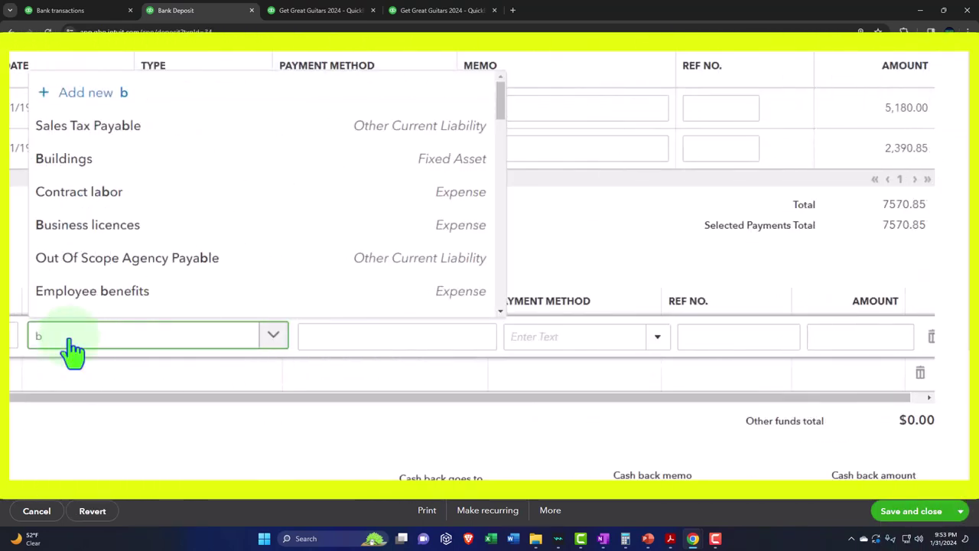
pyautogui.write('an')
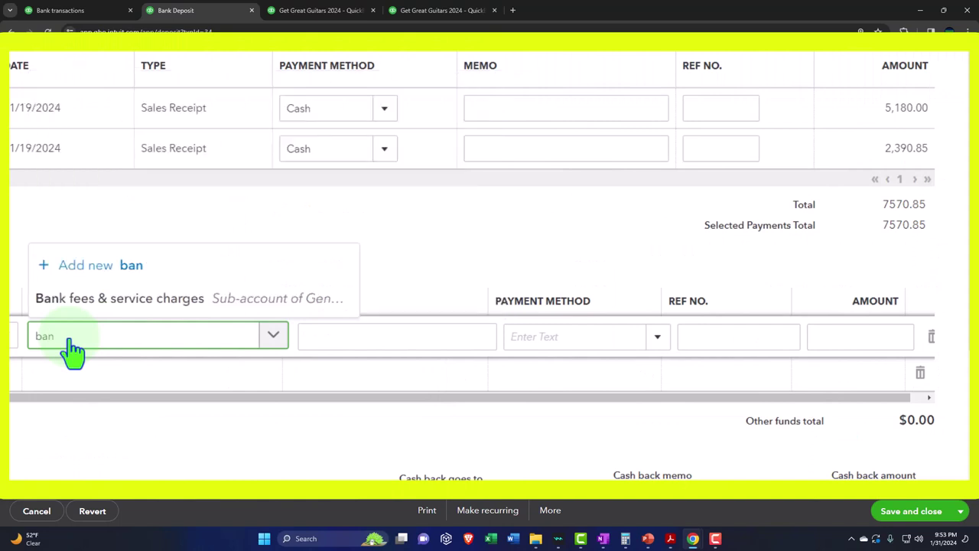
pyautogui.click(127, 302)
pyautogui.click(840, 337)
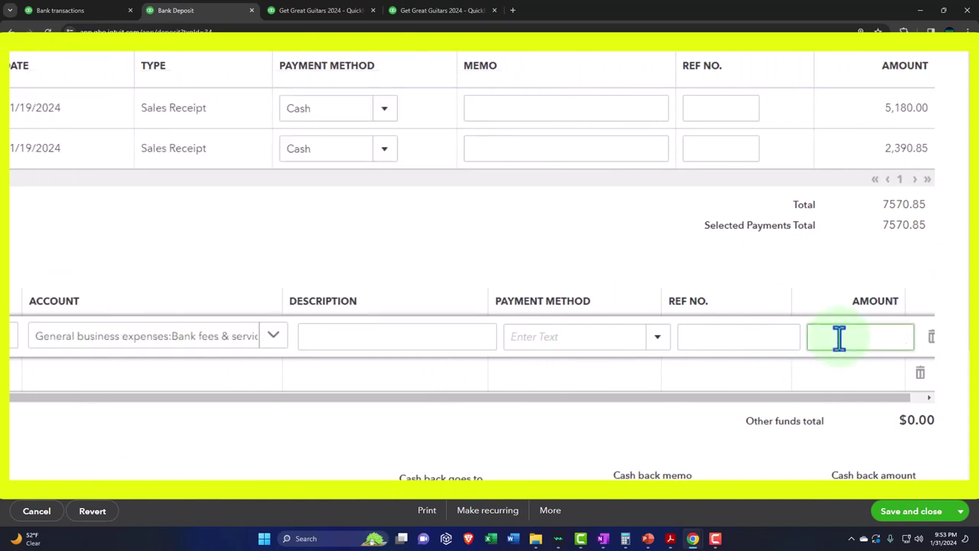
pyautogui.write('-50')
pyautogui.scroll(-1, 840, 337)
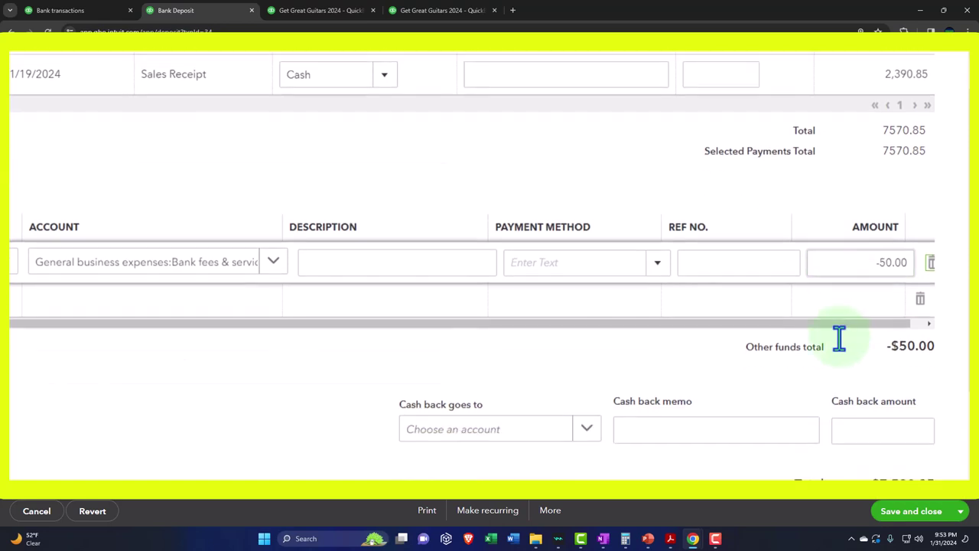
pyautogui.scroll(-1, 839, 336)
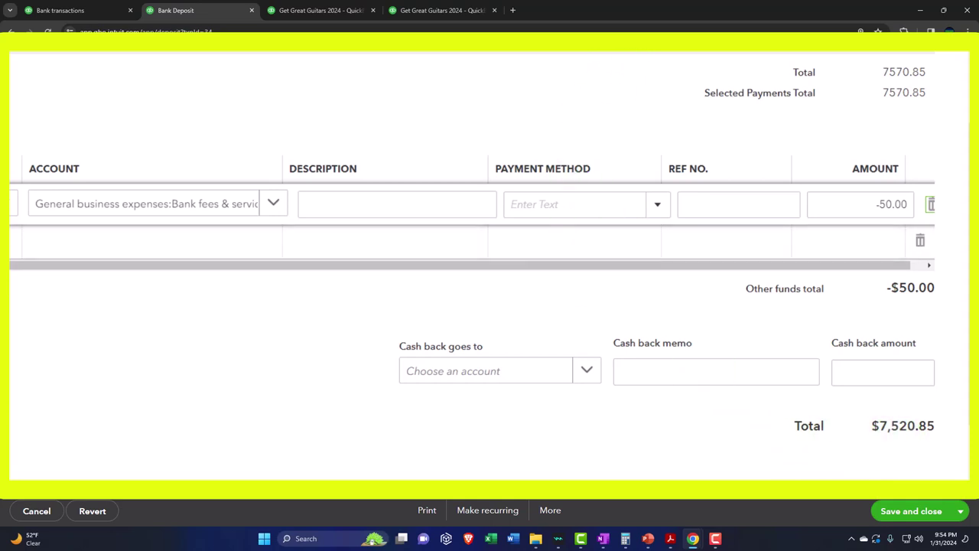
# - Leave the bank deposit without saving and return through the balance sheet to the Checking 5741 reconciliation
pyautogui.click(963, 59)
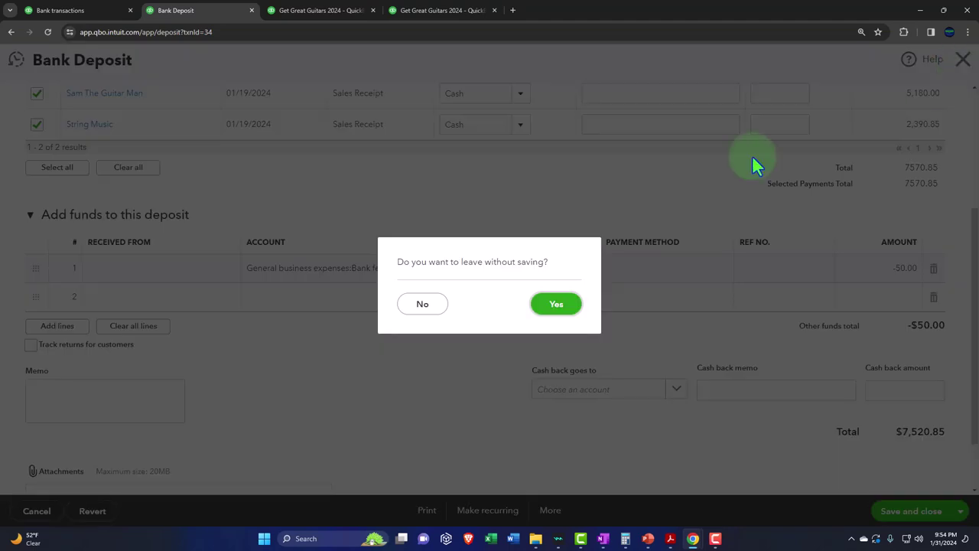
pyautogui.click(554, 304)
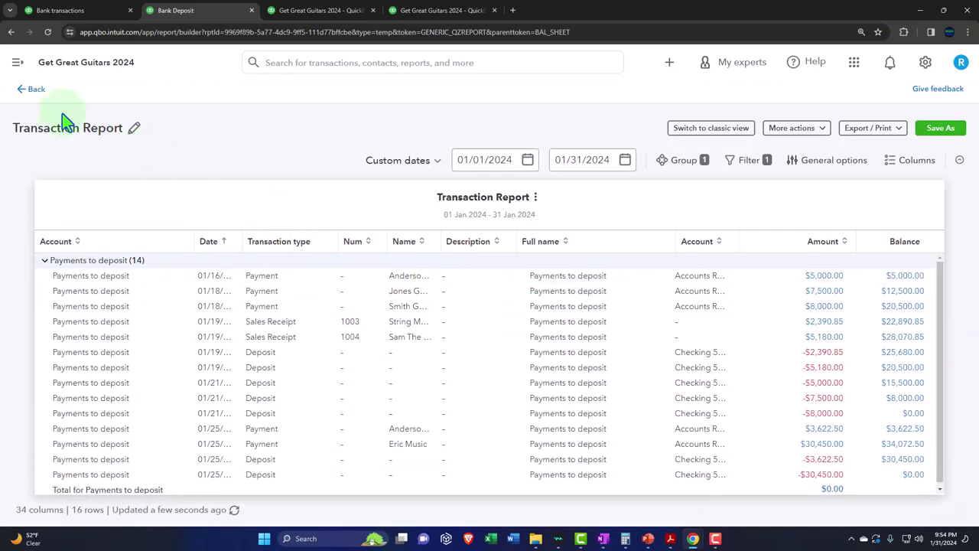
pyautogui.click(38, 95)
pyautogui.click(83, 12)
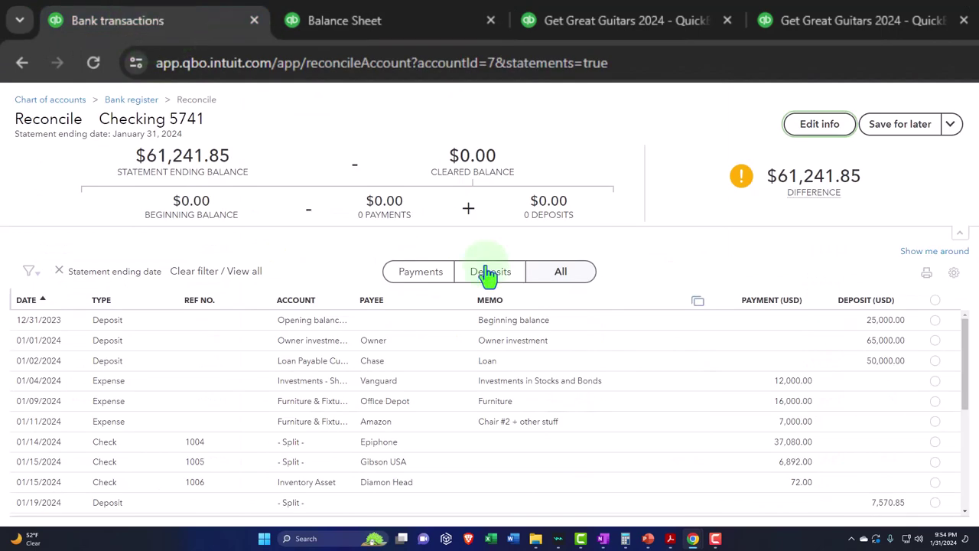
# - Examine the date and amount of the 1/3 deposit in the deposits list of Bank Stmt Jan.pdf
pyautogui.moveTo(665, 526)
pyautogui.click(605, 520)
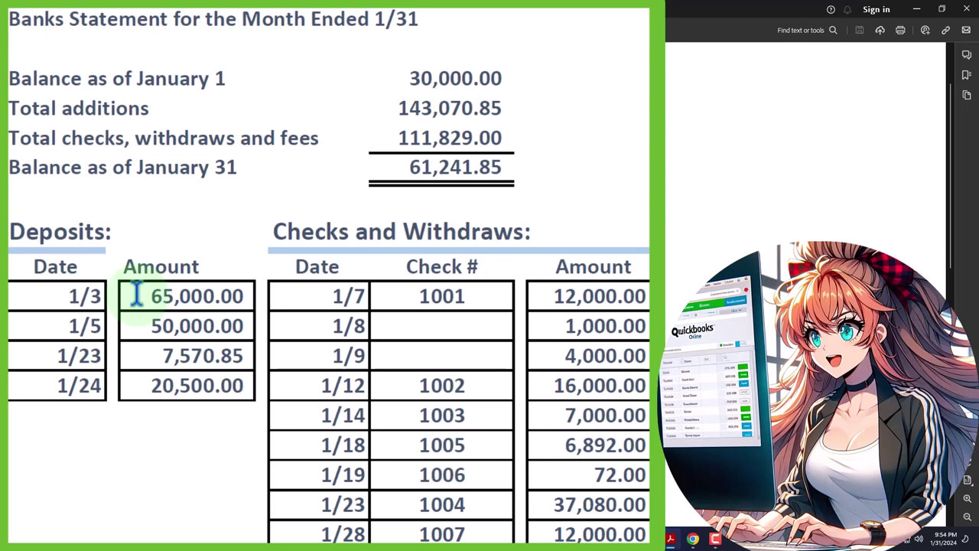
pyautogui.moveTo(136, 295); pyautogui.dragTo(243, 296)
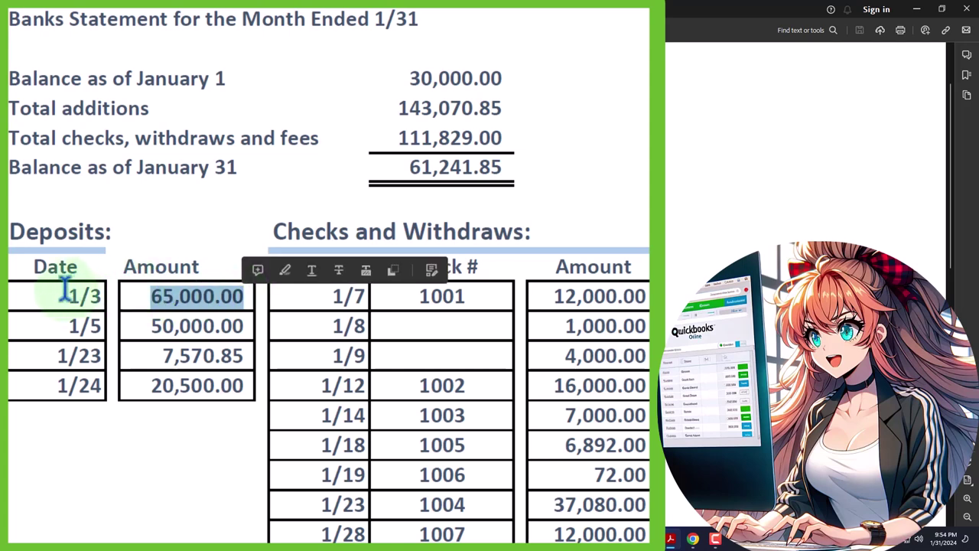
pyautogui.moveTo(67, 295); pyautogui.dragTo(99, 293)
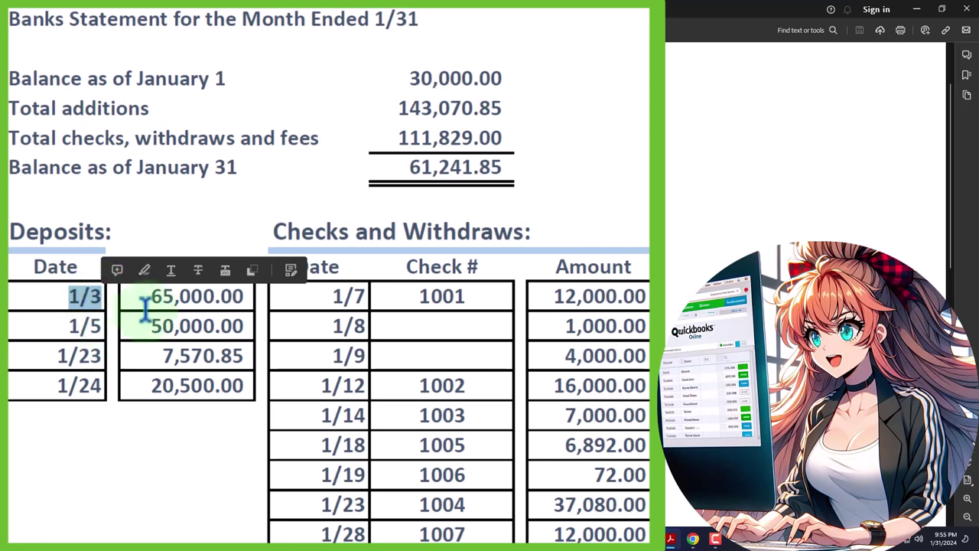
pyautogui.moveTo(148, 297); pyautogui.dragTo(242, 299)
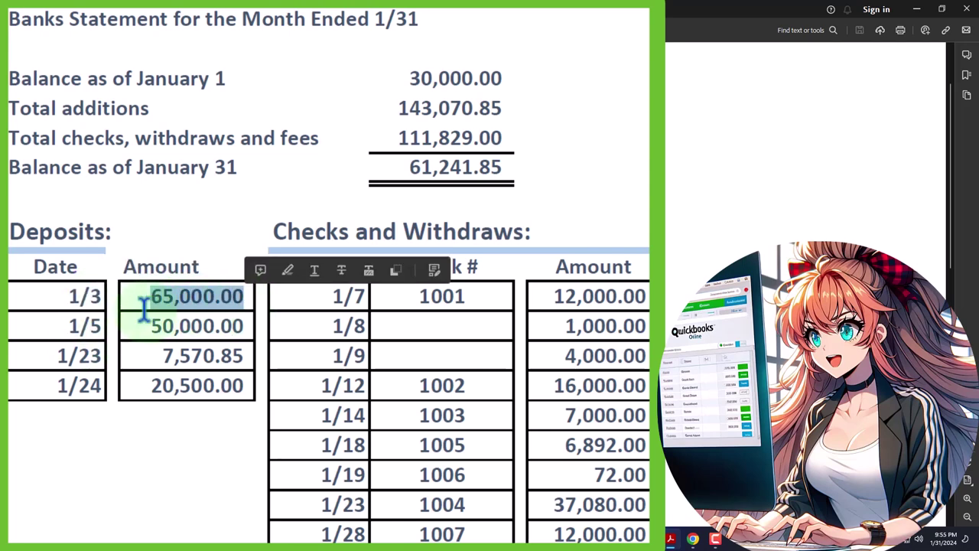
pyautogui.moveTo(61, 298); pyautogui.dragTo(101, 292)
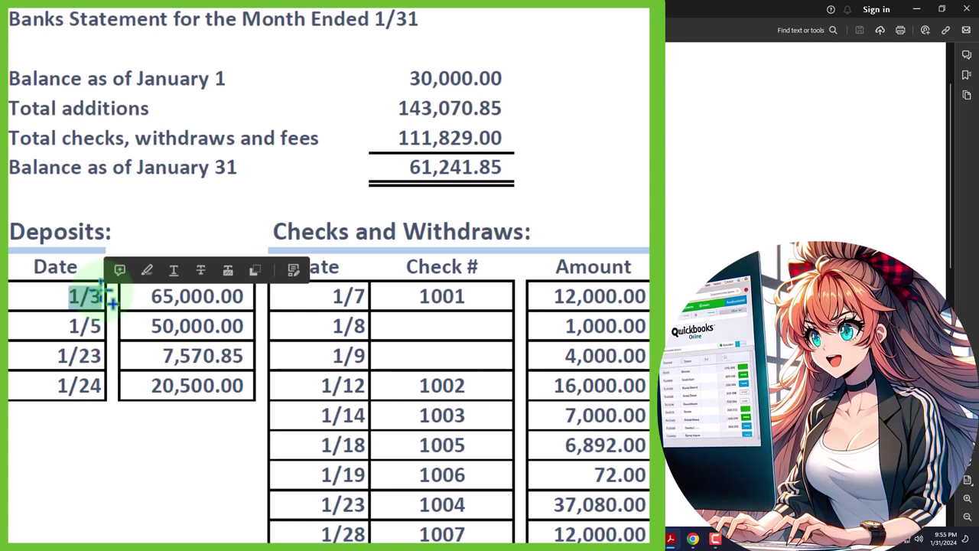
pyautogui.click(100, 431)
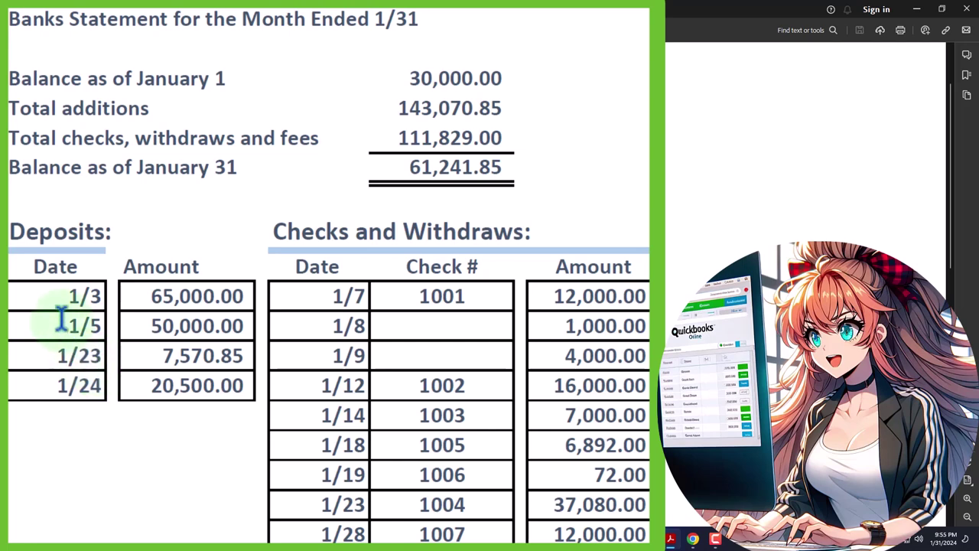
pyautogui.moveTo(156, 283); pyautogui.dragTo(254, 277)
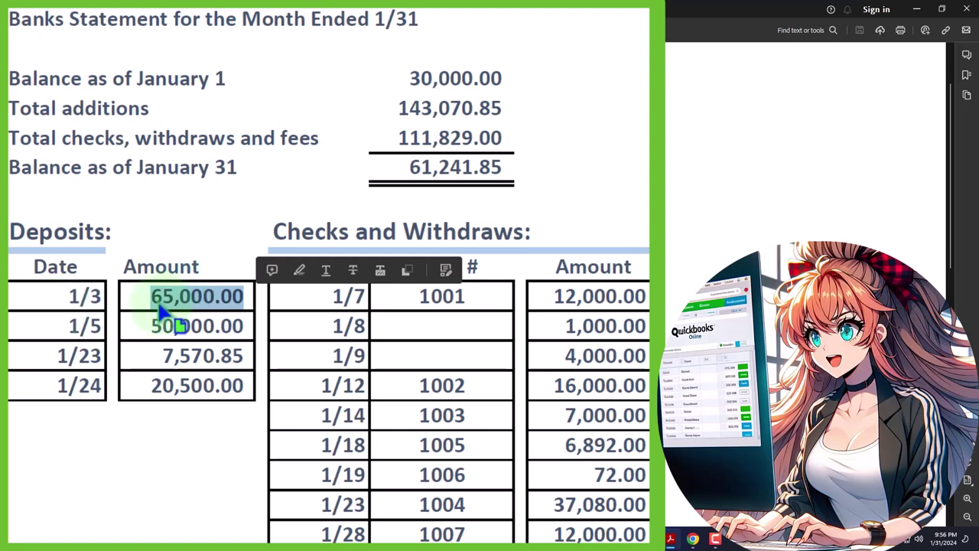
# - Return to the Checking 5741 reconciliation in QuickBooks Online and review its transaction list and statement ending date filter
pyautogui.click(917, 9)
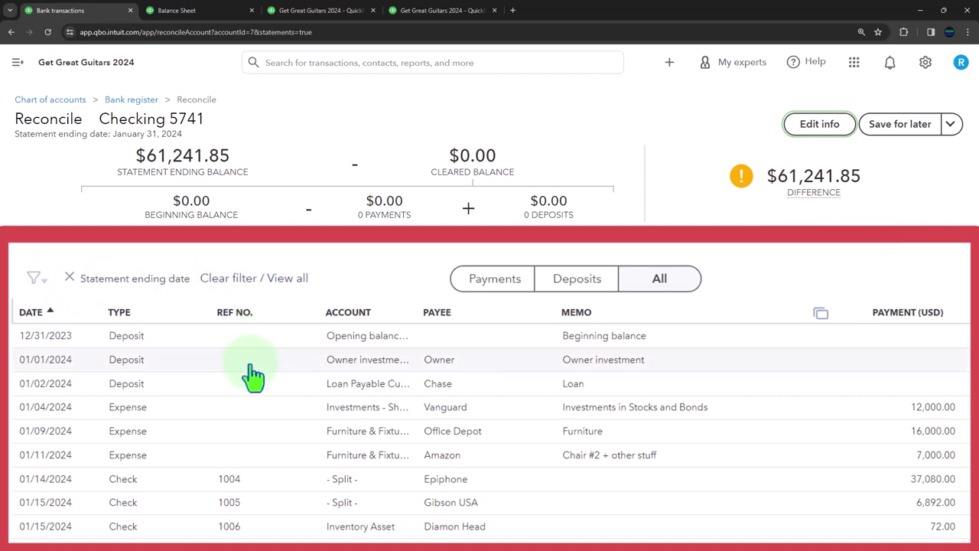
pyautogui.scroll(-3, 100, 388)
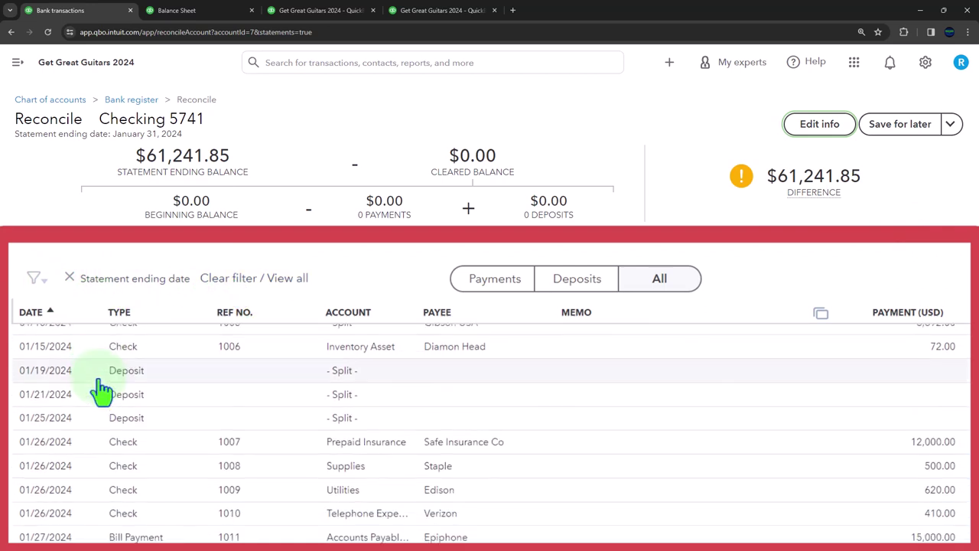
pyautogui.scroll(-1, 102, 390)
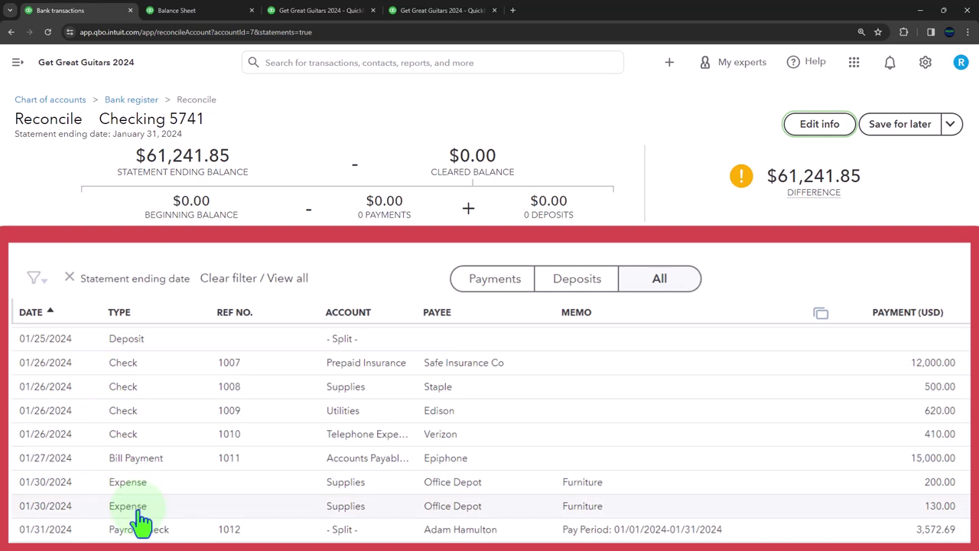
pyautogui.click(37, 278)
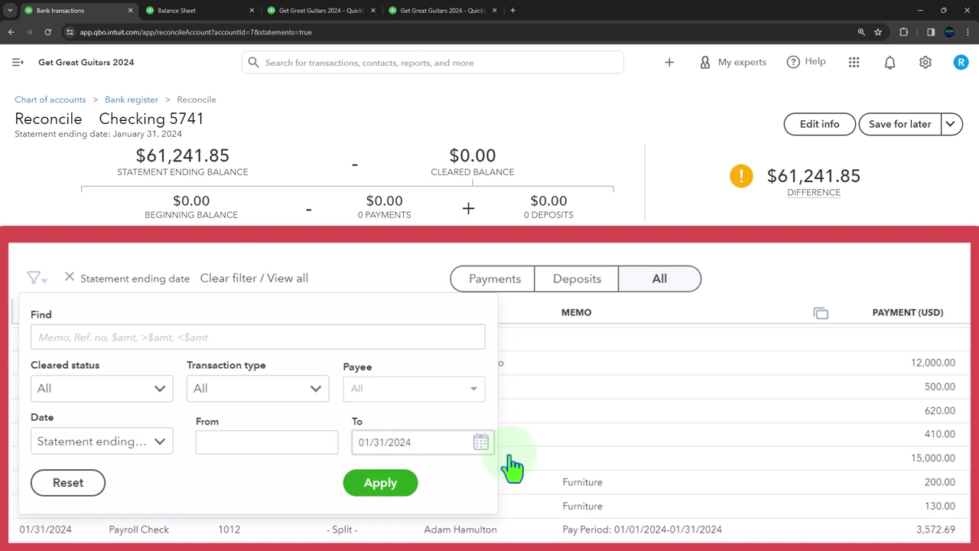
pyautogui.click(769, 295)
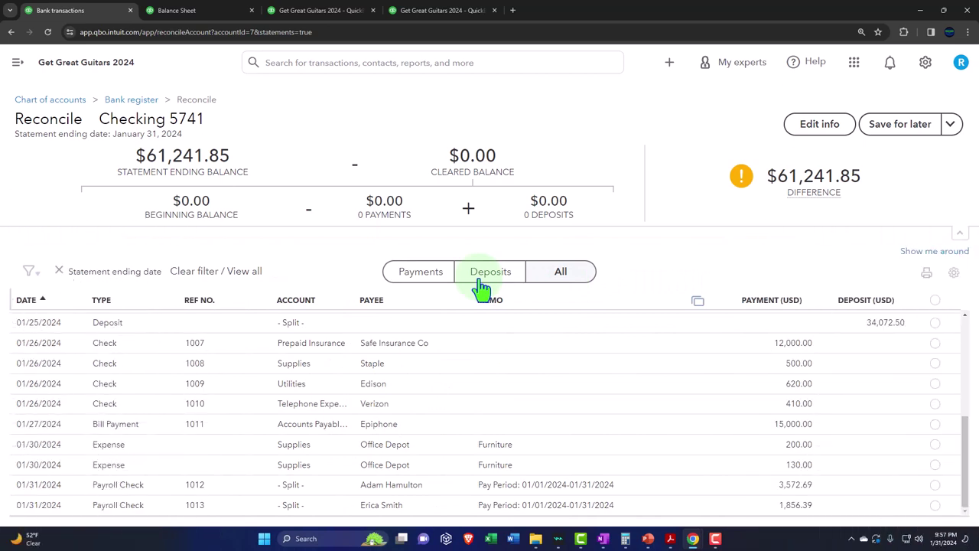
# - Limit the reconciliation list to deposits and collapse the balance summary above it
pyautogui.click(487, 277)
pyautogui.click(960, 232)
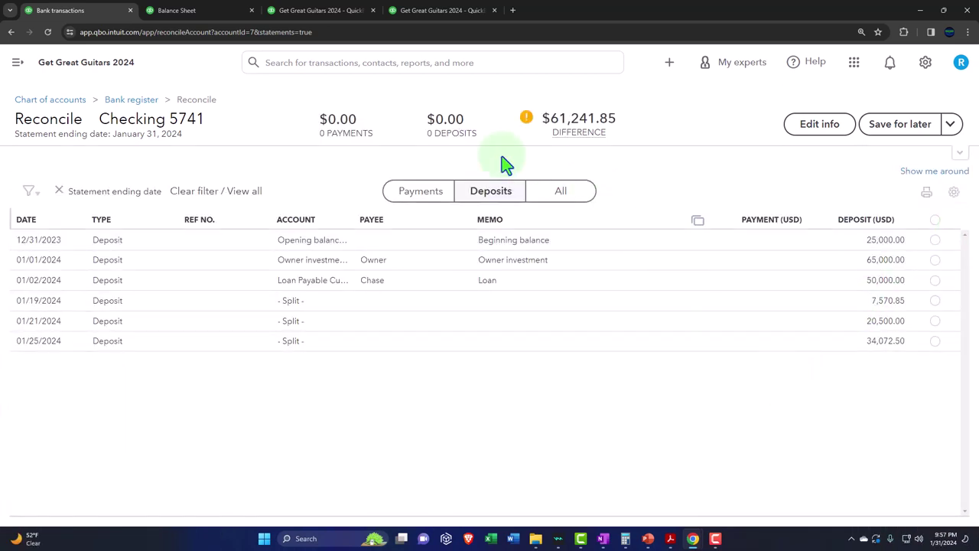
pyautogui.hotkey('ctrl', '+')
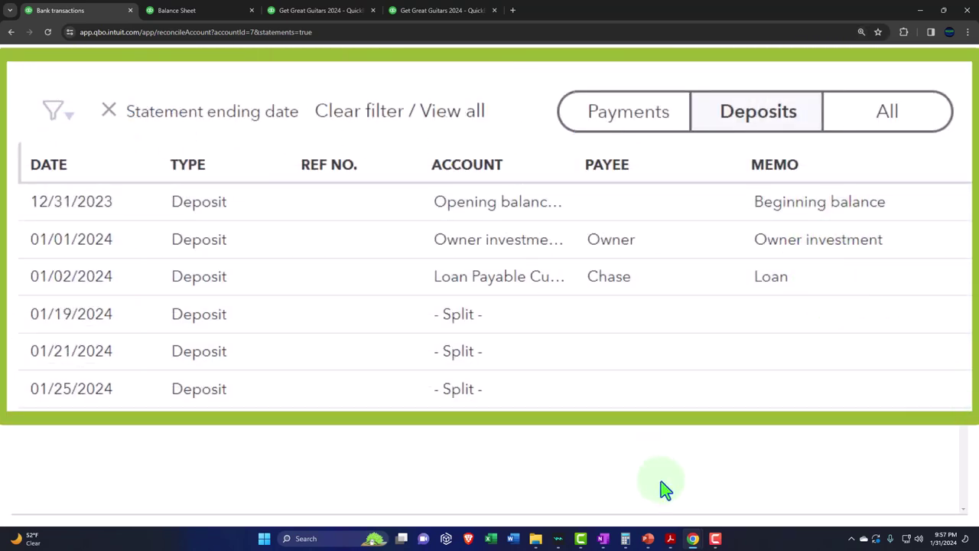
# - Check the 1/3 deposit in Bank Stmt Jan.pdf and mark the 01/01/2024 owner investment of 65,000.00 as cleared in QuickBooks Online
pyautogui.moveTo(671, 541)
pyautogui.moveTo(671, 542); pyautogui.dragTo(693, 540)
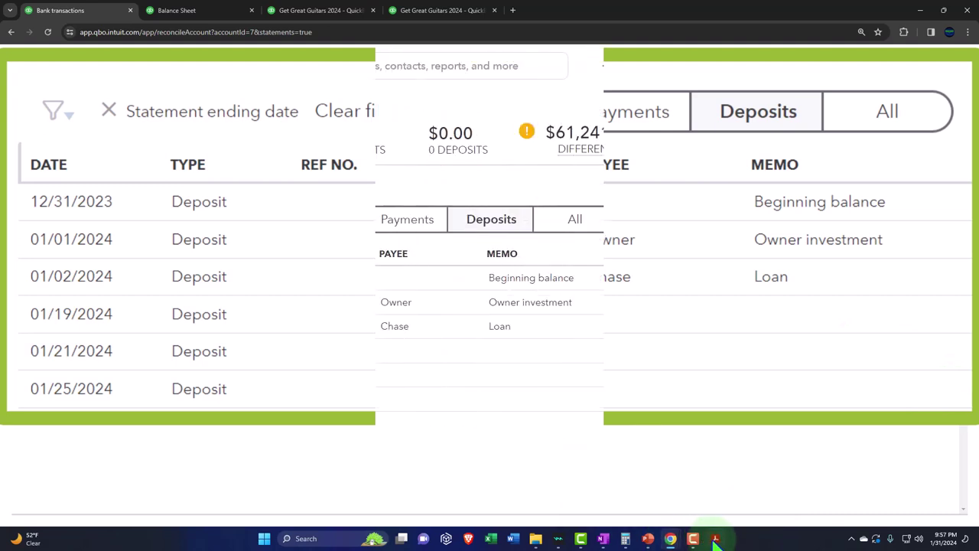
pyautogui.click(694, 517)
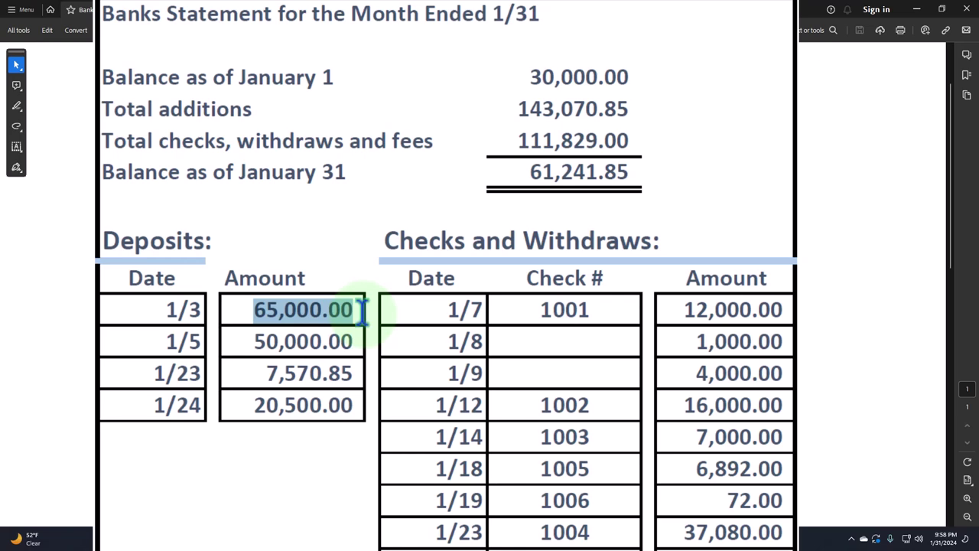
pyautogui.moveTo(362, 311); pyautogui.dragTo(244, 319)
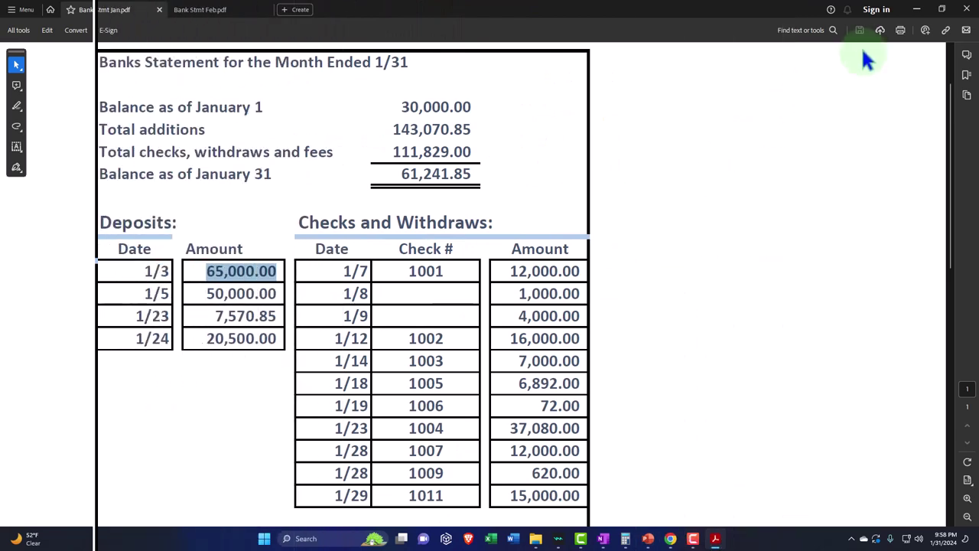
pyautogui.click(918, 10)
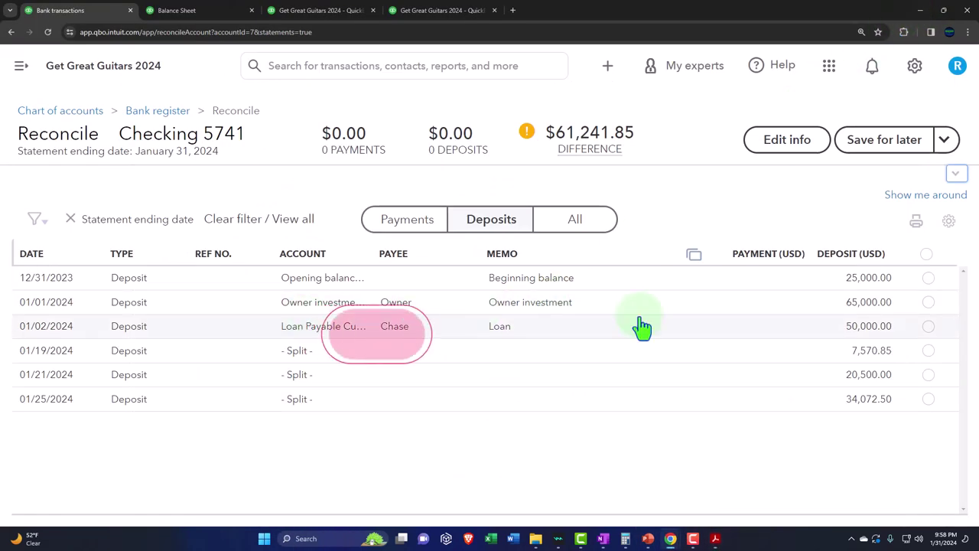
pyautogui.click(927, 304)
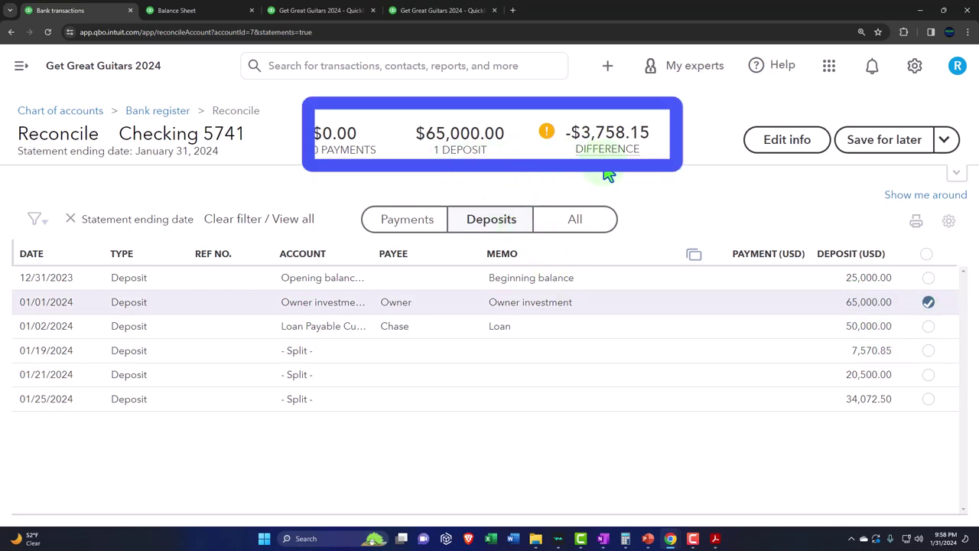
# - Highlight the 65,000.00 deposit amount in Bank Stmt Jan.pdf and return to the QuickBooks Online reconciliation
pyautogui.click(919, 10)
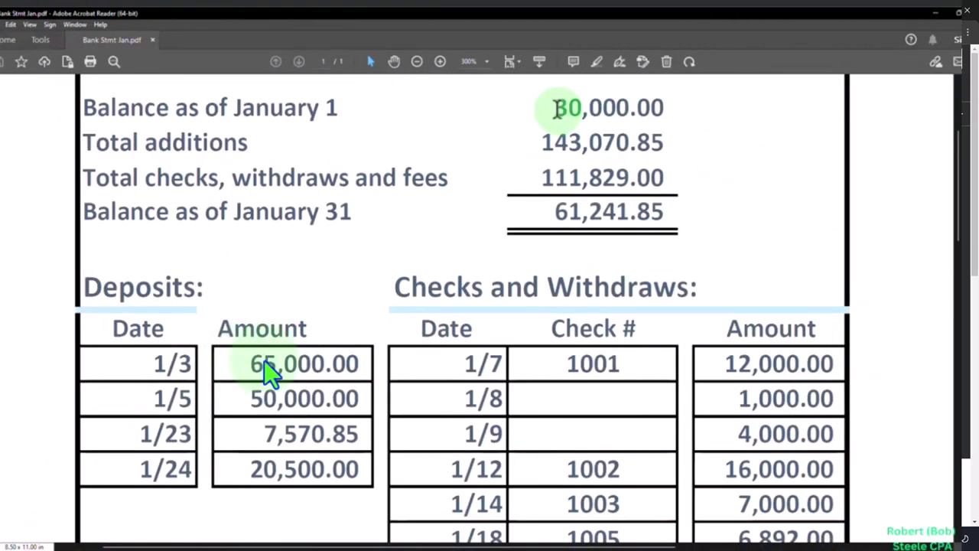
pyautogui.click(936, 15)
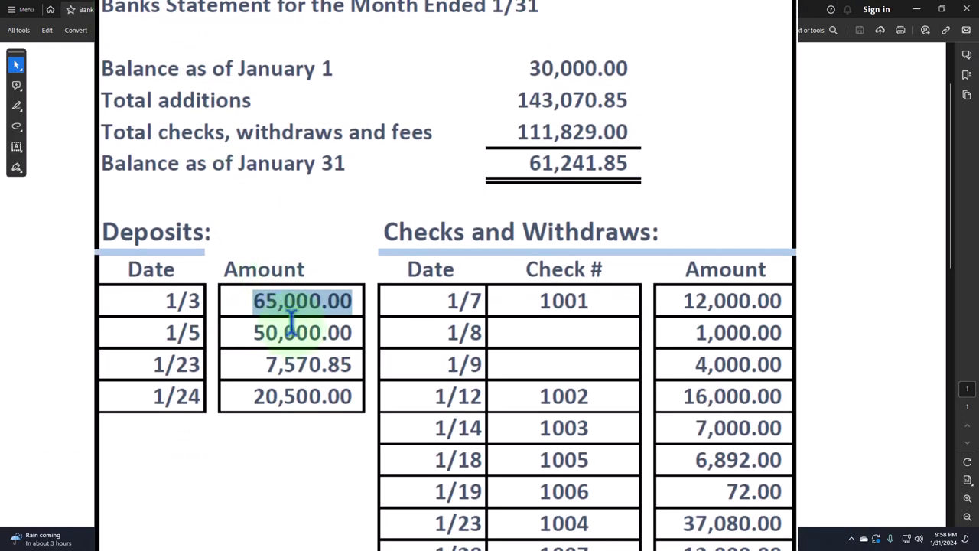
pyautogui.rightClick(292, 301)
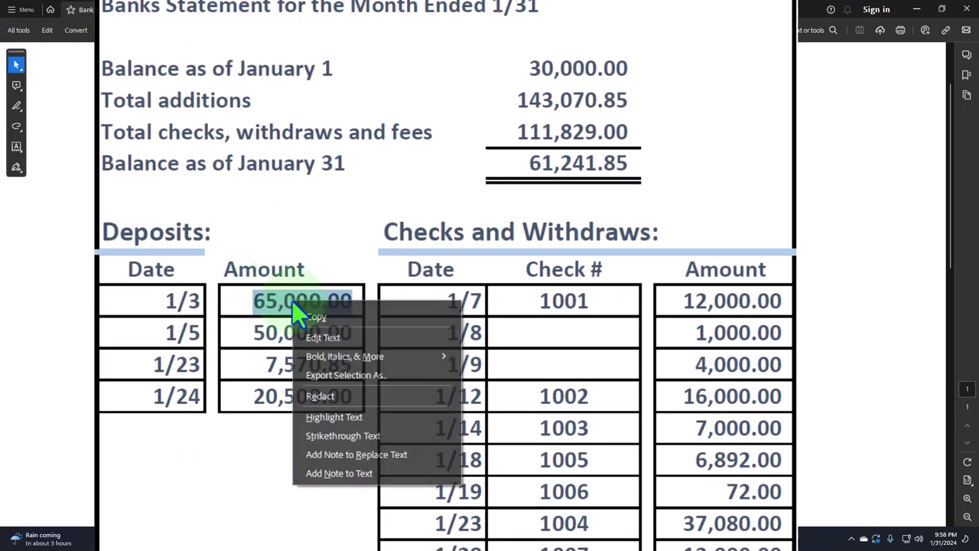
pyautogui.press('Escape')
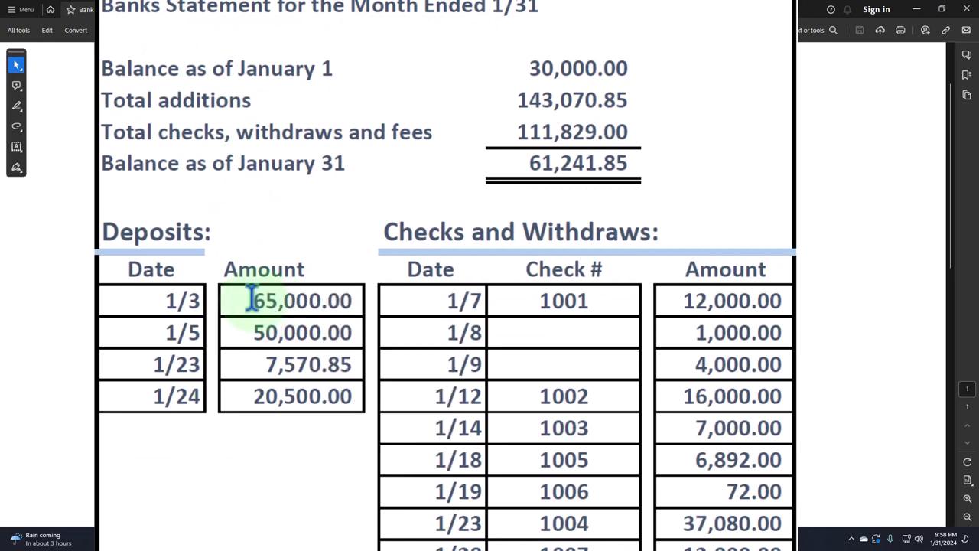
pyautogui.click(420, 274)
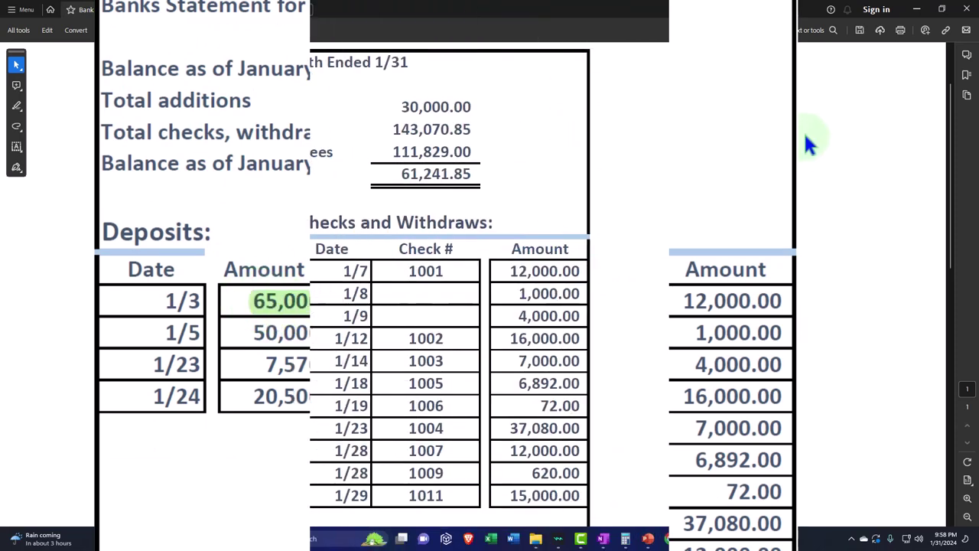
pyautogui.click(917, 9)
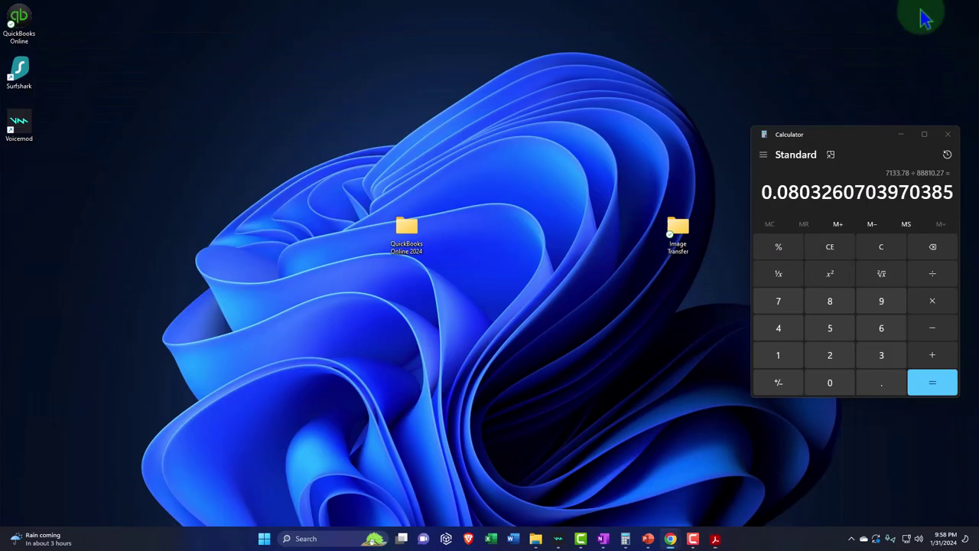
pyautogui.click(589, 233)
pyautogui.hotkey('alt', 'Tab')
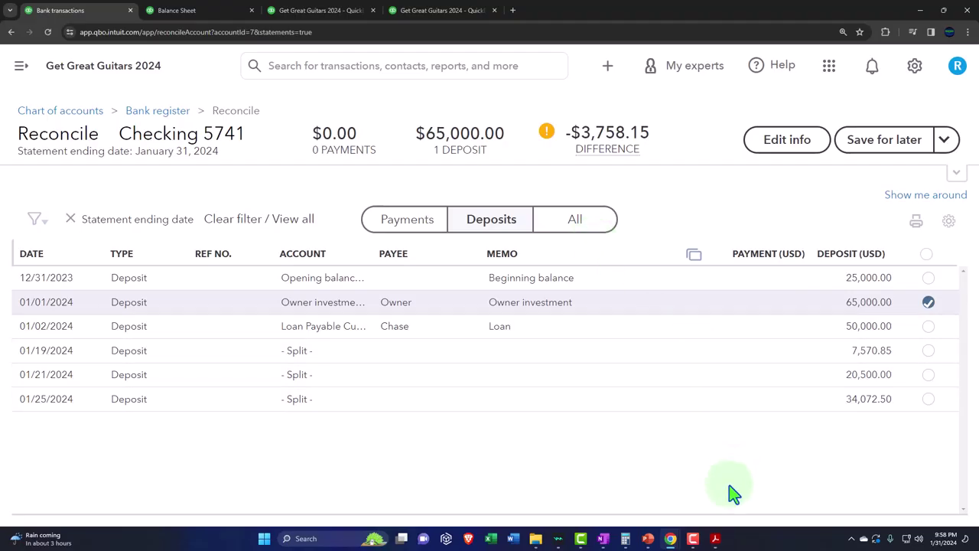
# - Check the 1/5 deposit in Bank Stmt Jan.pdf and mark the 01/02/2024 Chase loan deposit of 50,000.00 as cleared in QuickBooks Online
pyautogui.moveTo(716, 539)
pyautogui.click(759, 501)
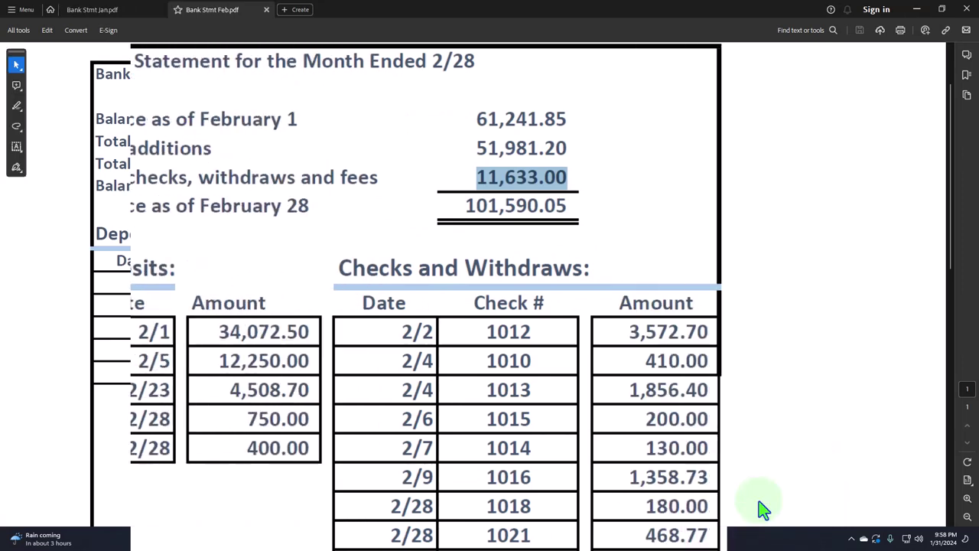
pyautogui.click(123, 15)
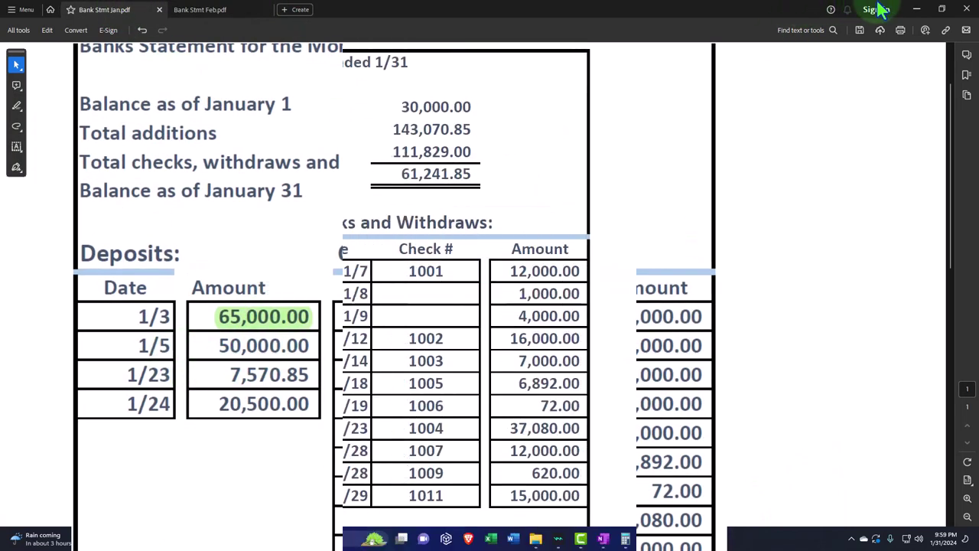
pyautogui.click(916, 10)
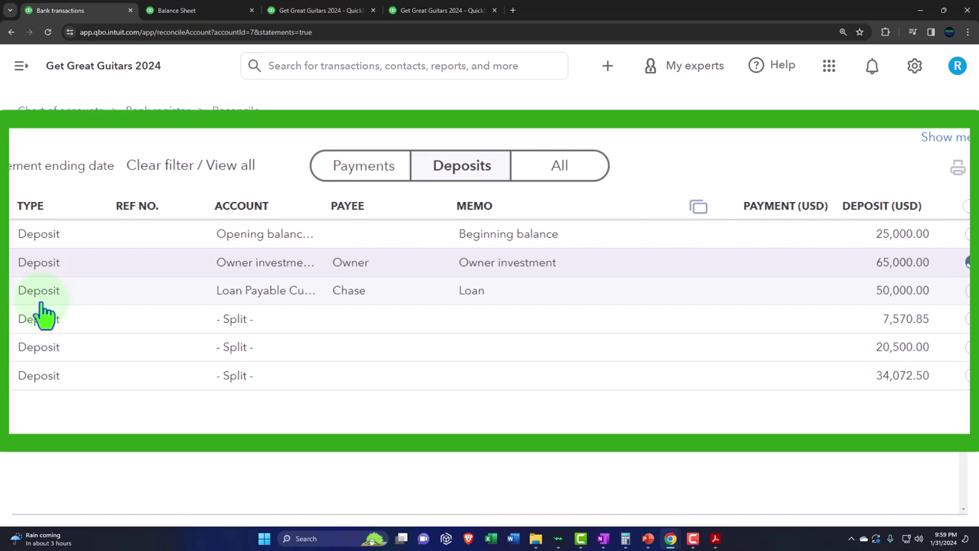
pyautogui.click(967, 291)
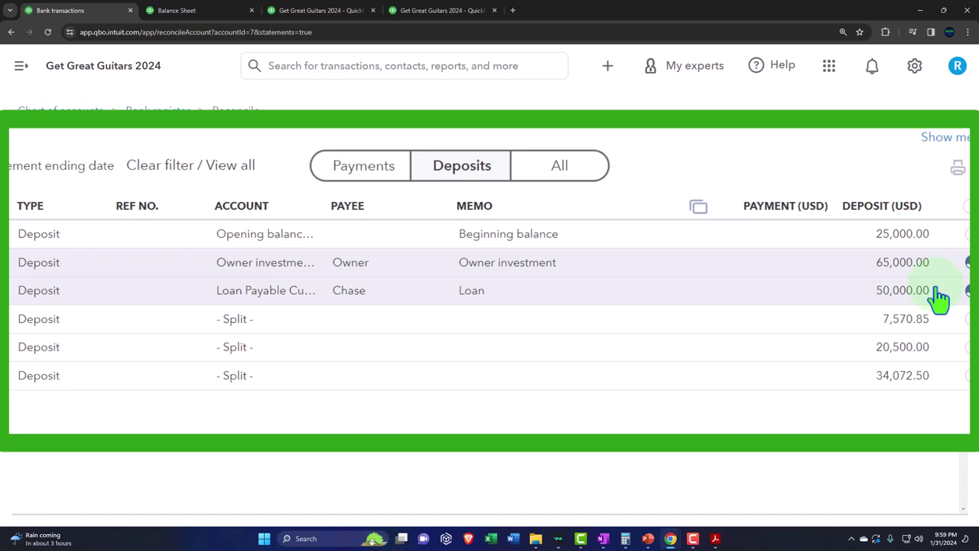
# - Highlight the 50,000.00 amount of the 1/5 deposit in Bank Stmt Jan.pdf
pyautogui.moveTo(715, 539)
pyautogui.click(662, 489)
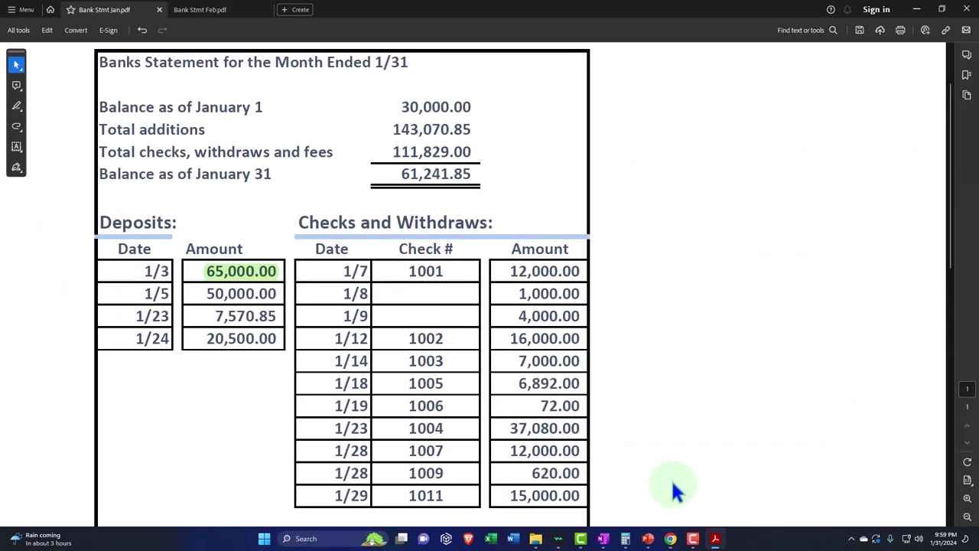
pyautogui.moveTo(204, 293); pyautogui.dragTo(287, 291)
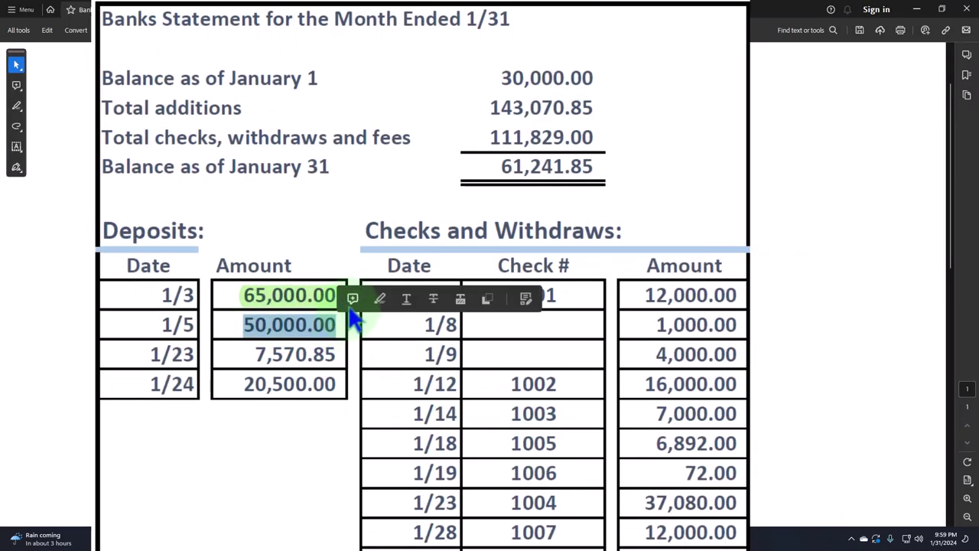
pyautogui.click(380, 299)
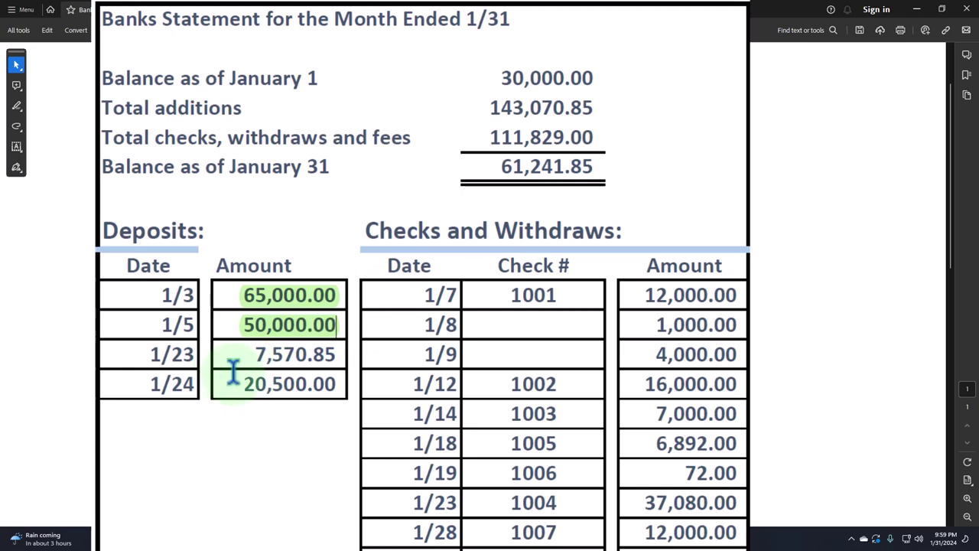
# - Mark the 01/19/2024 deposit of 7,570.85 as cleared in QuickBooks Online and highlight the matching 1/23 amount in Bank Stmt Jan.pdf
pyautogui.click(916, 10)
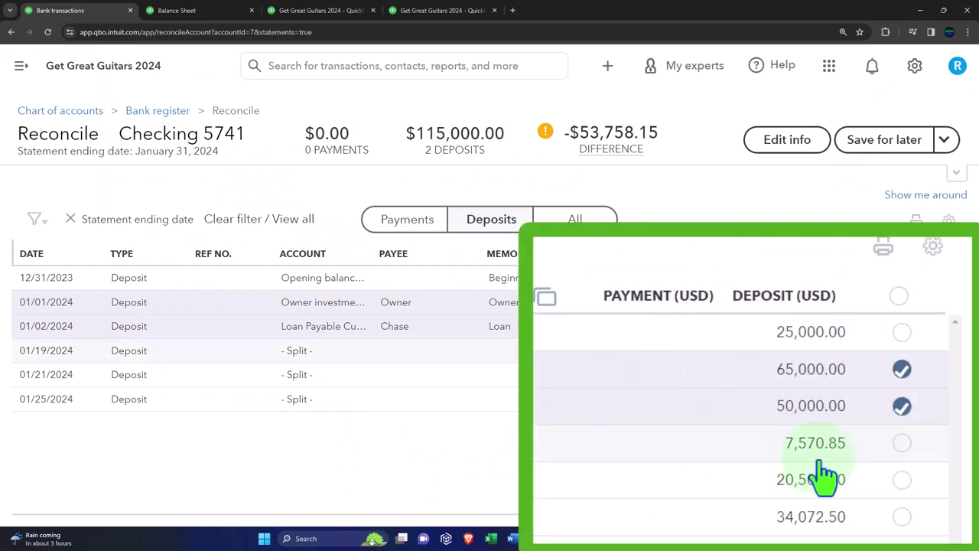
pyautogui.click(901, 447)
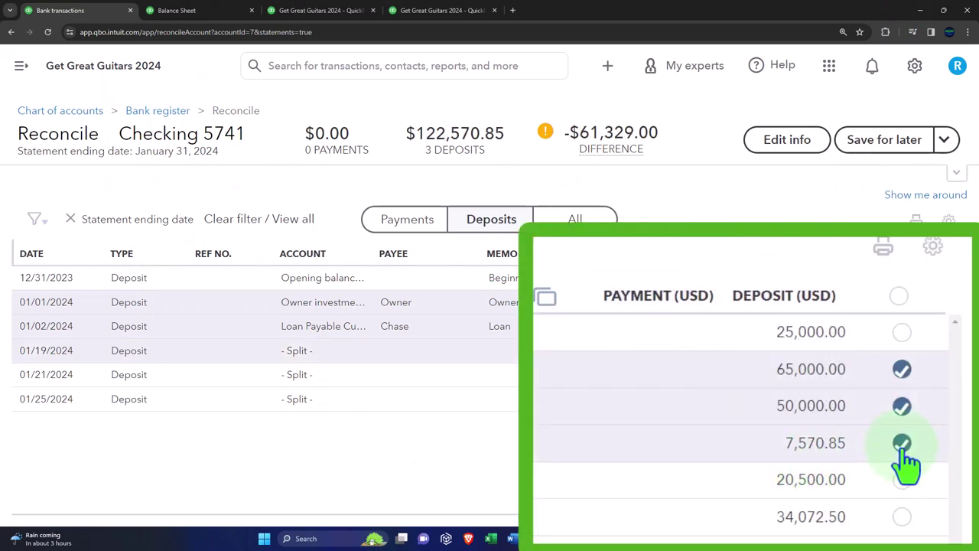
pyautogui.moveTo(715, 539)
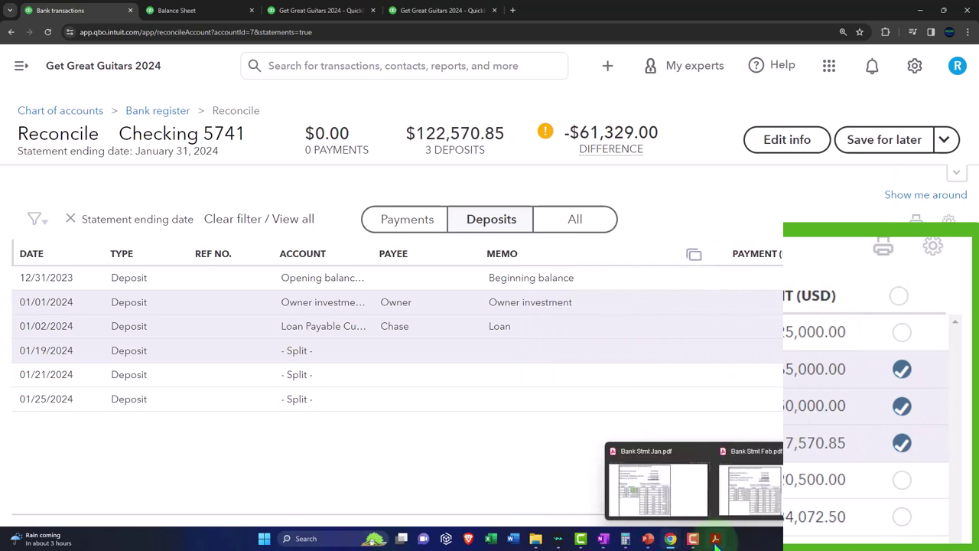
pyautogui.click(683, 503)
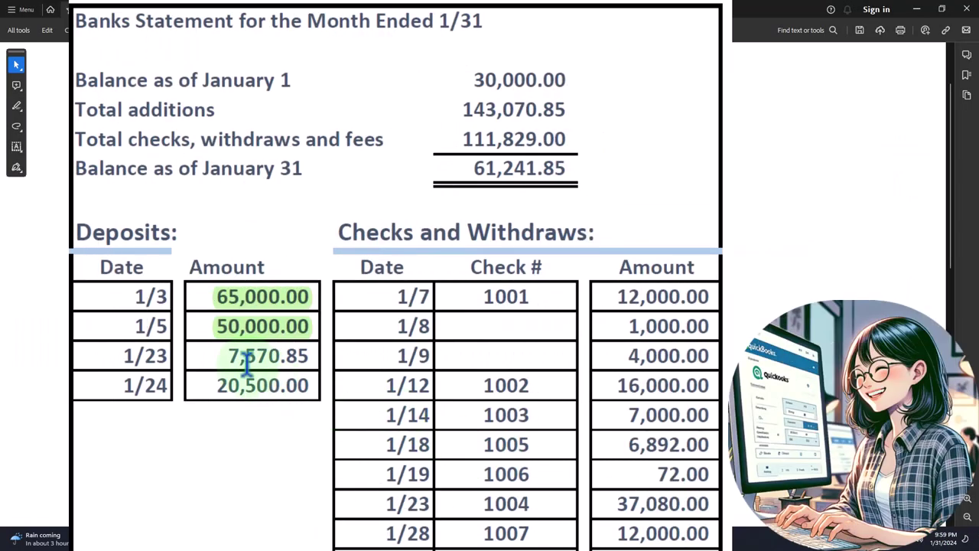
pyautogui.moveTo(230, 354); pyautogui.dragTo(317, 352)
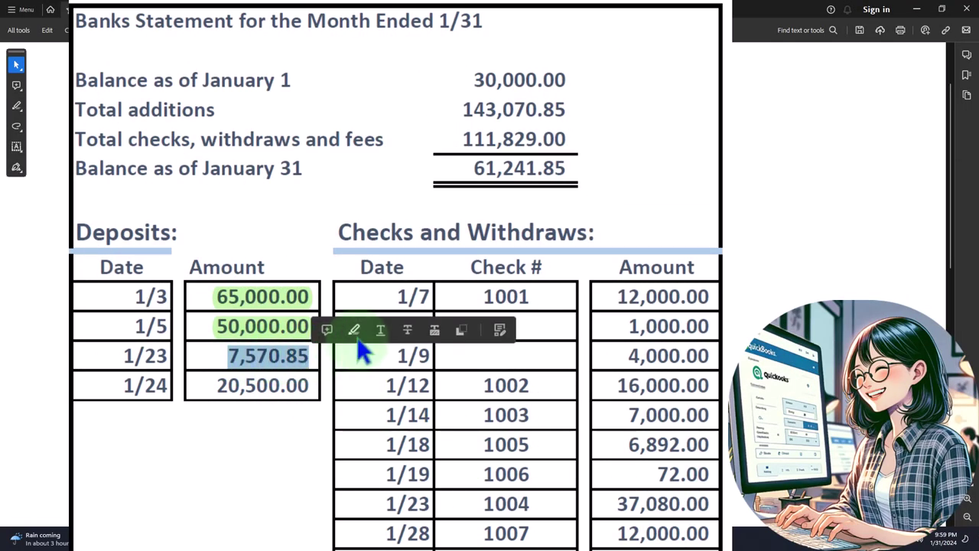
pyautogui.click(356, 329)
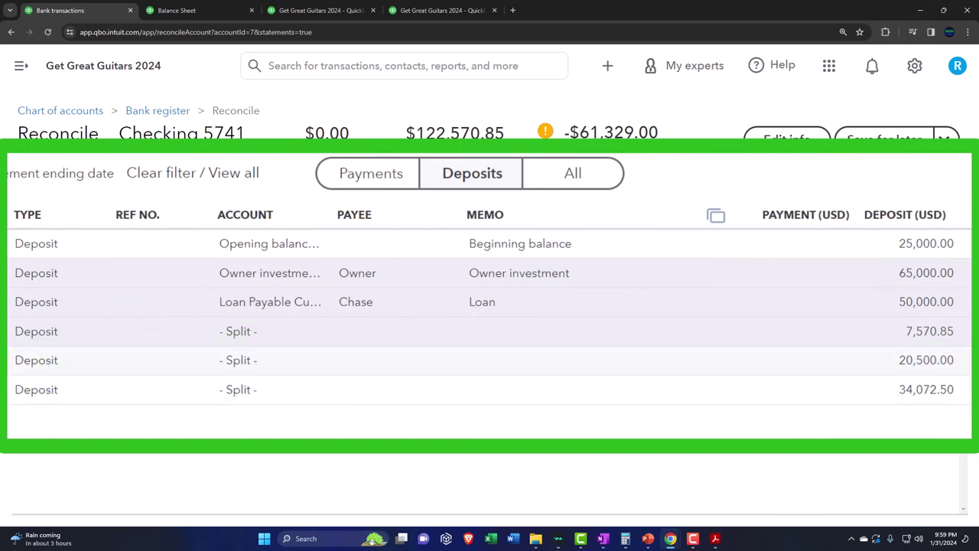
# - Mark the 01/21/2024 deposit of 20,500.00 as cleared in the QuickBooks Online reconciliation
pyautogui.click(472, 251)
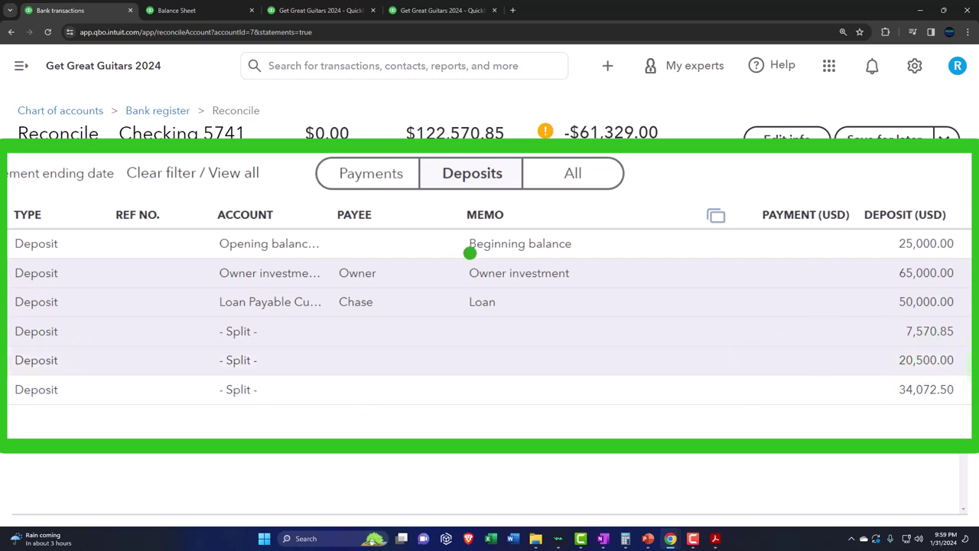
pyautogui.click(713, 430)
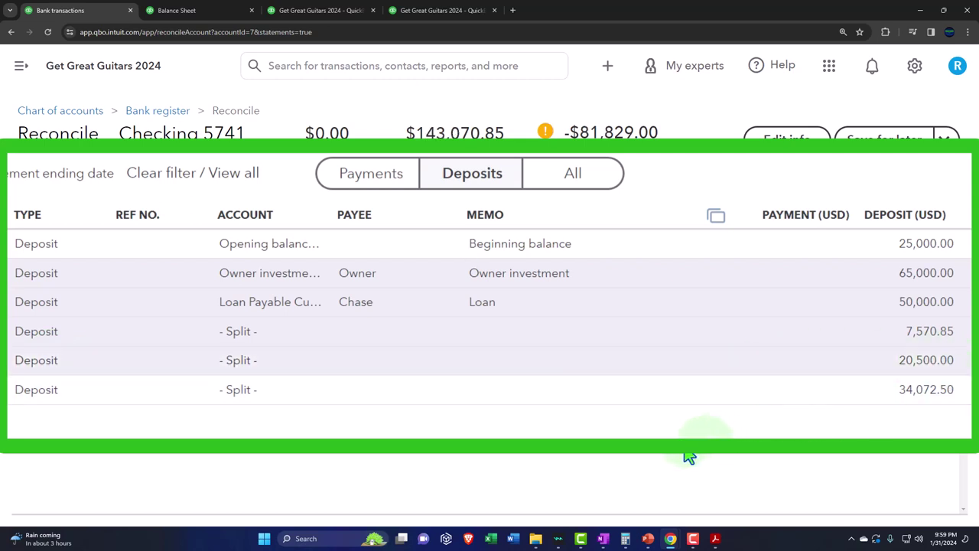
pyautogui.moveTo(715, 539)
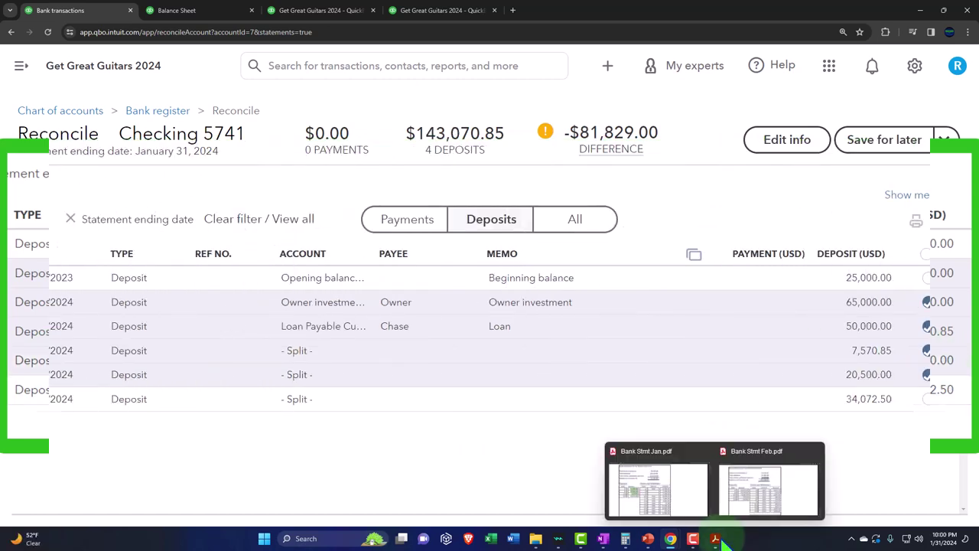
# - Highlight the 20,500.00 amount of the 1/24 deposit in Bank Stmt Jan.pdf and return to QuickBooks Online
pyautogui.click(689, 495)
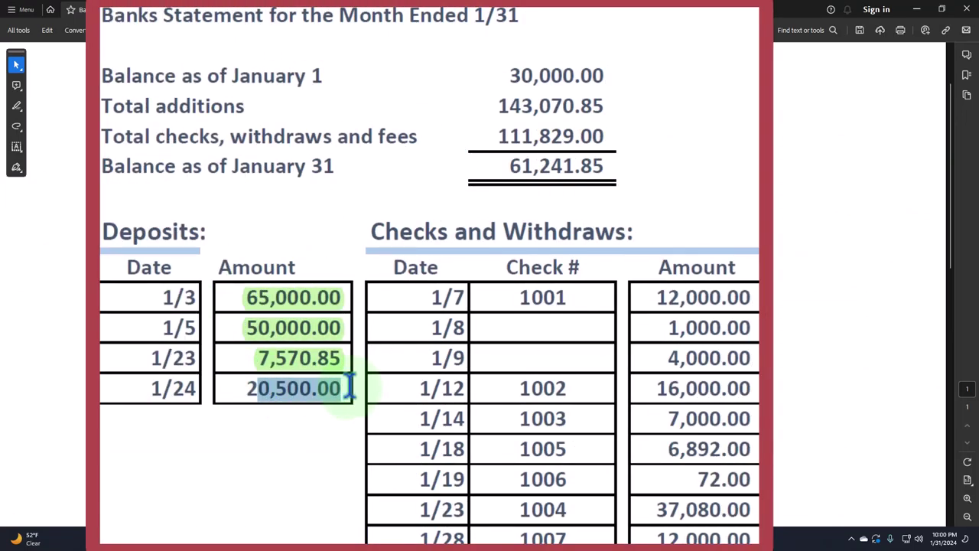
pyautogui.moveTo(283, 336); pyautogui.dragTo(216, 340)
pyautogui.moveTo(246, 387); pyautogui.dragTo(329, 389)
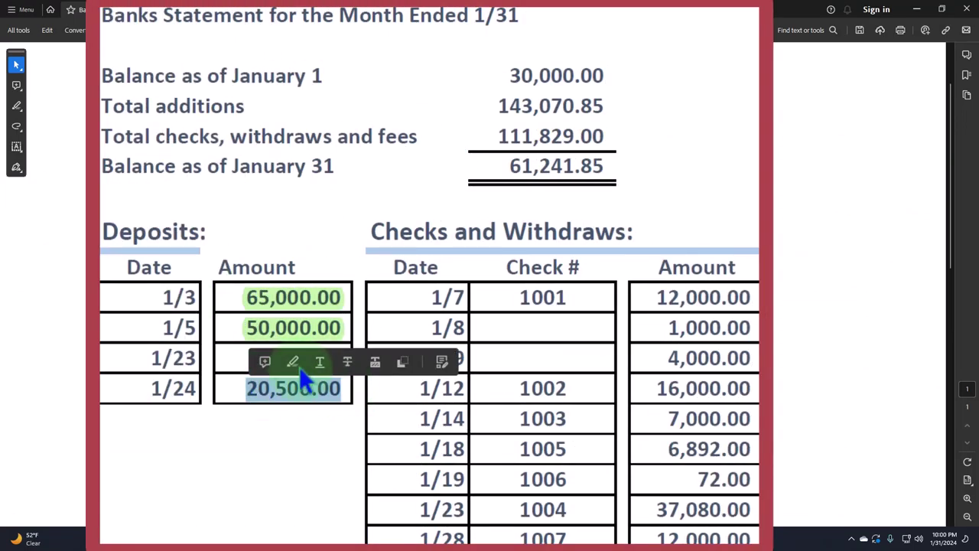
pyautogui.click(295, 365)
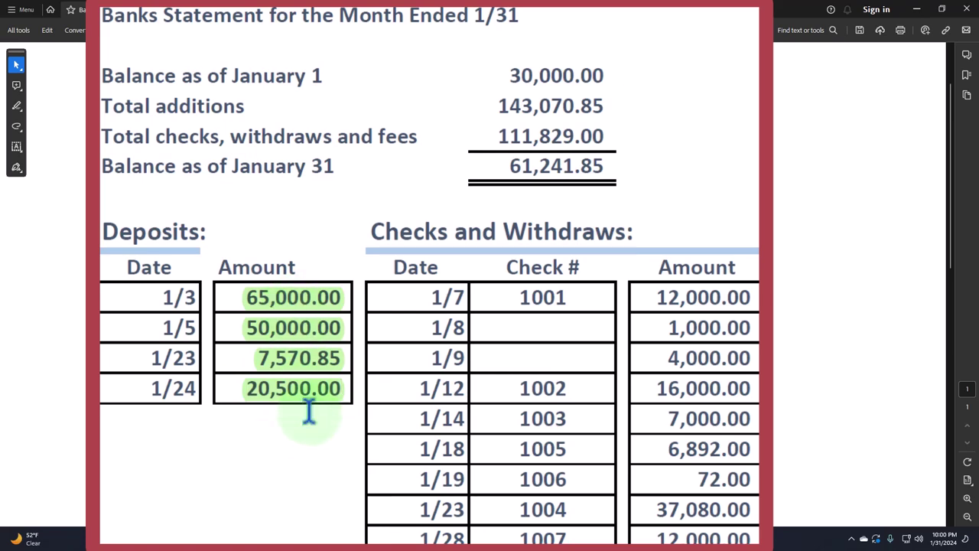
pyautogui.click(917, 9)
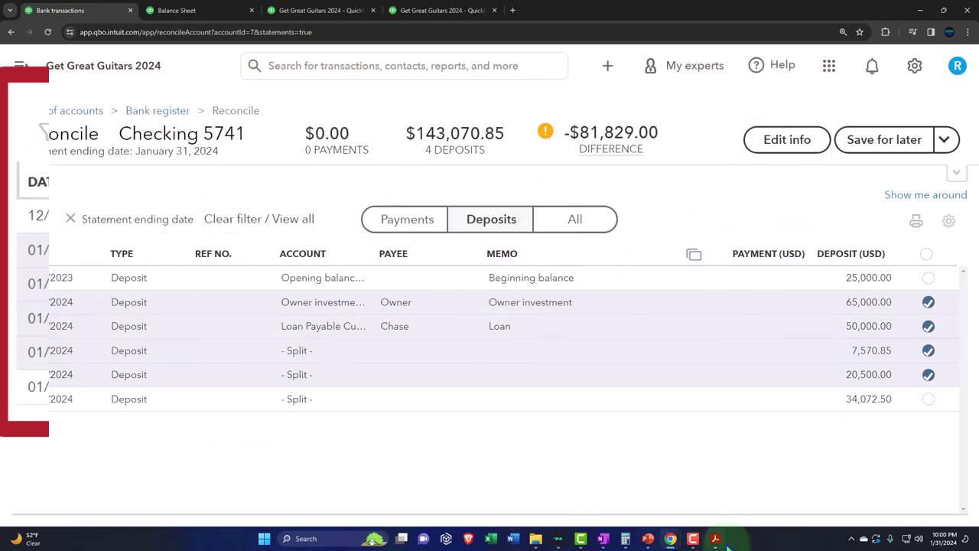
# - Compare the cleared deposits with Bank Stmt Jan.pdf and highlight the Total additions amount of 143,070.85 on the statement
pyautogui.moveTo(715, 539)
pyautogui.click(658, 489)
pyautogui.scroll(1, 408, 454)
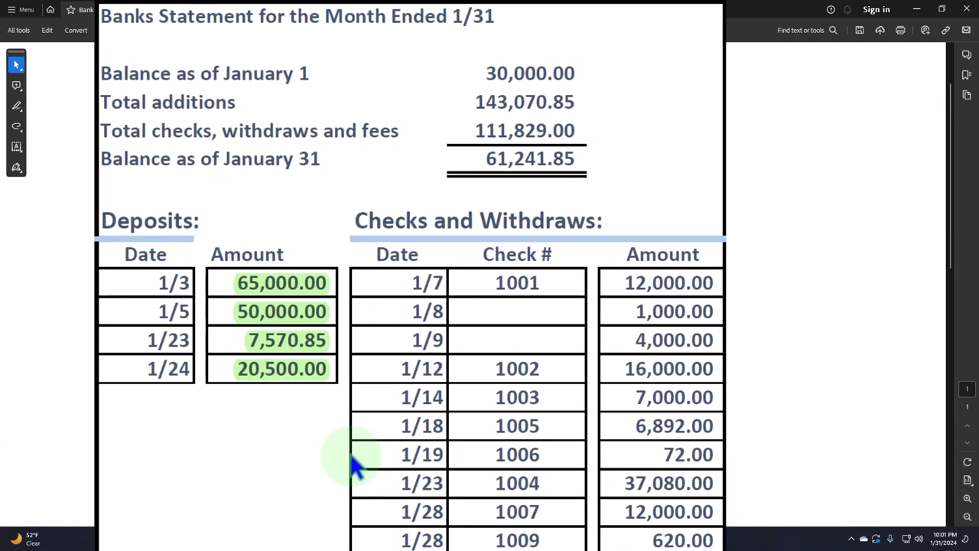
pyautogui.click(920, 11)
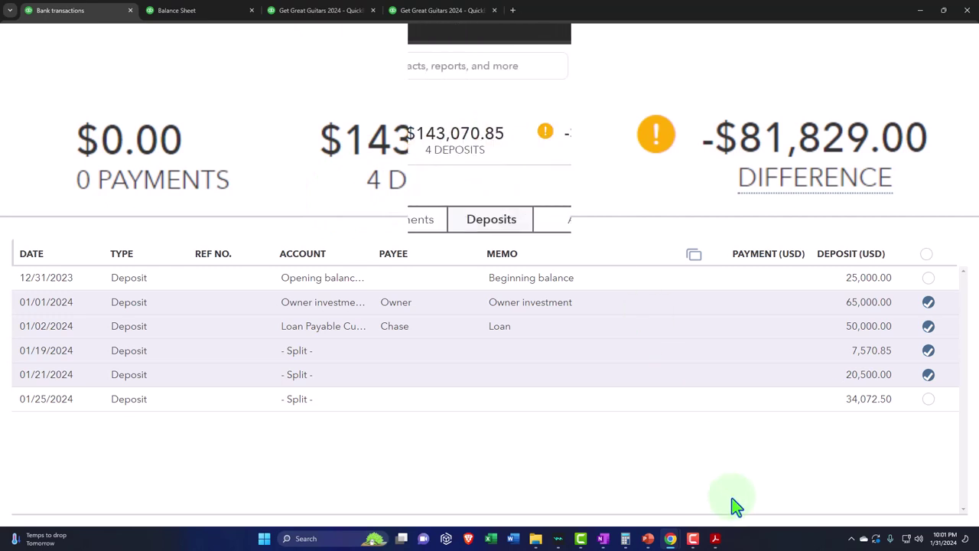
pyautogui.moveTo(712, 538)
pyautogui.click(666, 490)
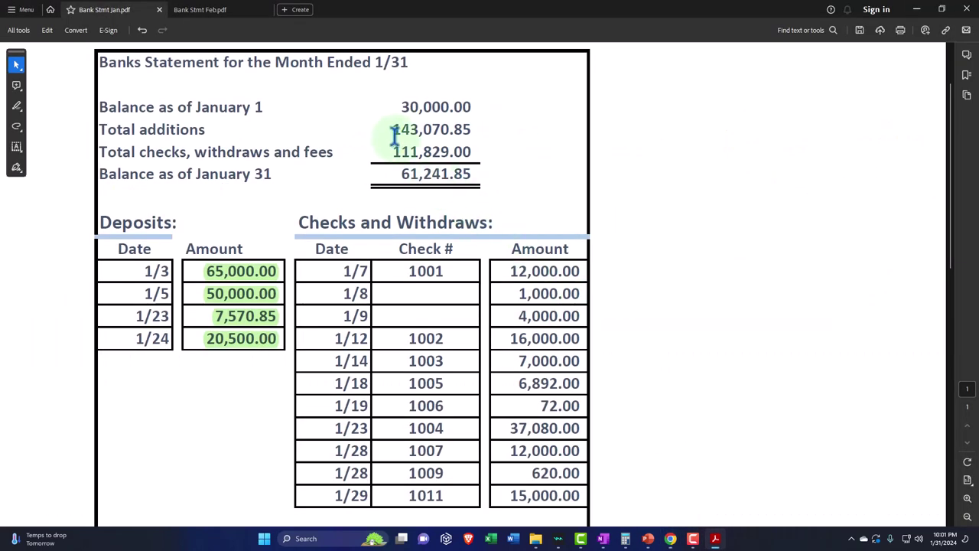
pyautogui.moveTo(520, 113); pyautogui.dragTo(634, 102)
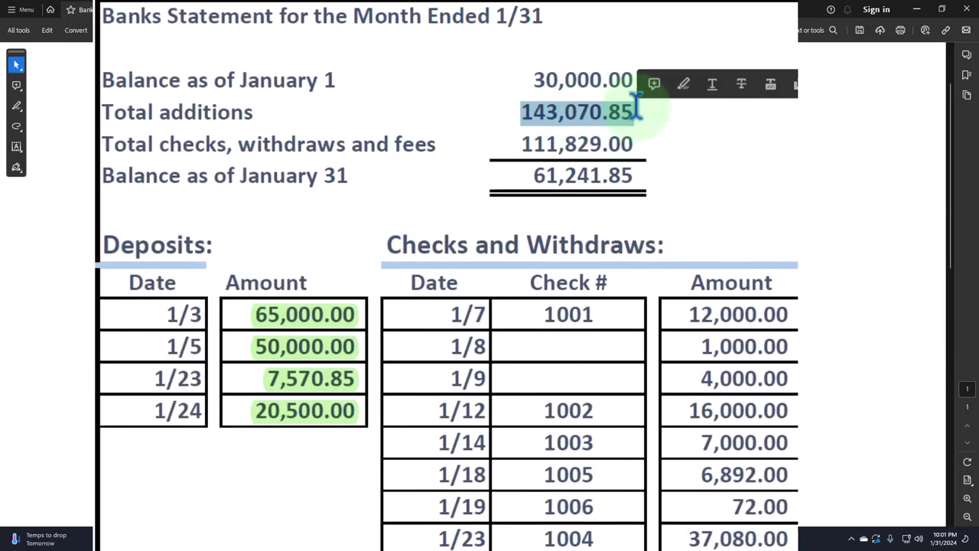
pyautogui.click(683, 84)
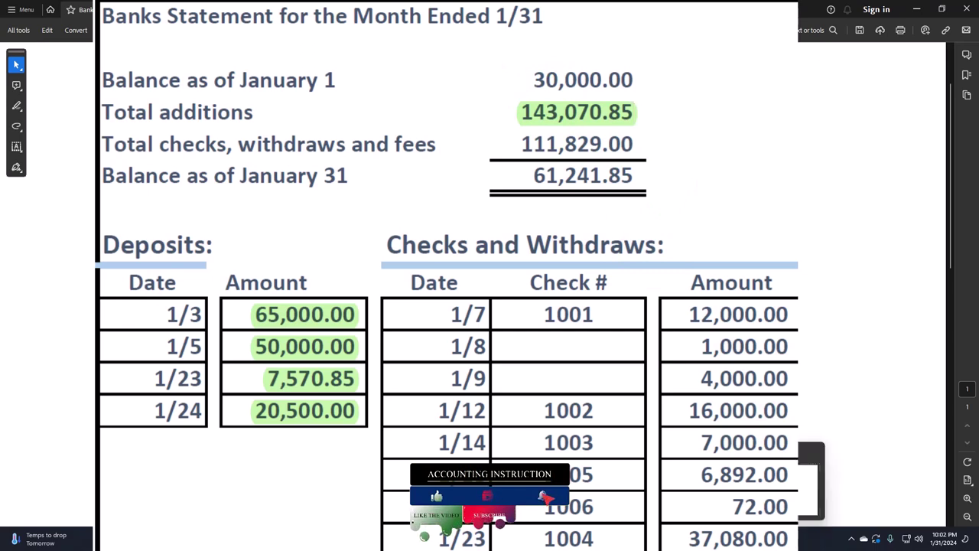
# - Mark the 12/31/2023 beginning balance deposit of 25,000.00 as cleared in the QuickBooks Online reconciliation
pyautogui.click(691, 501)
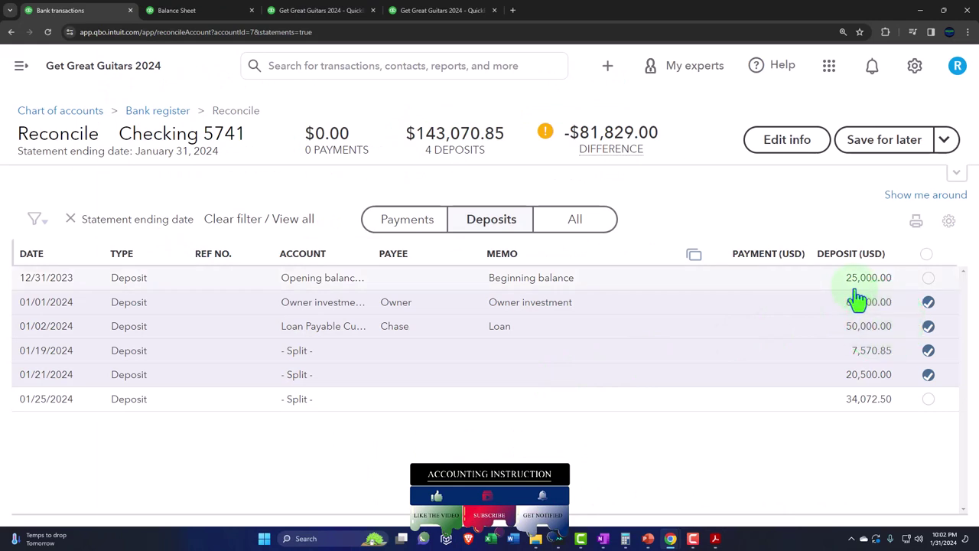
pyautogui.click(929, 281)
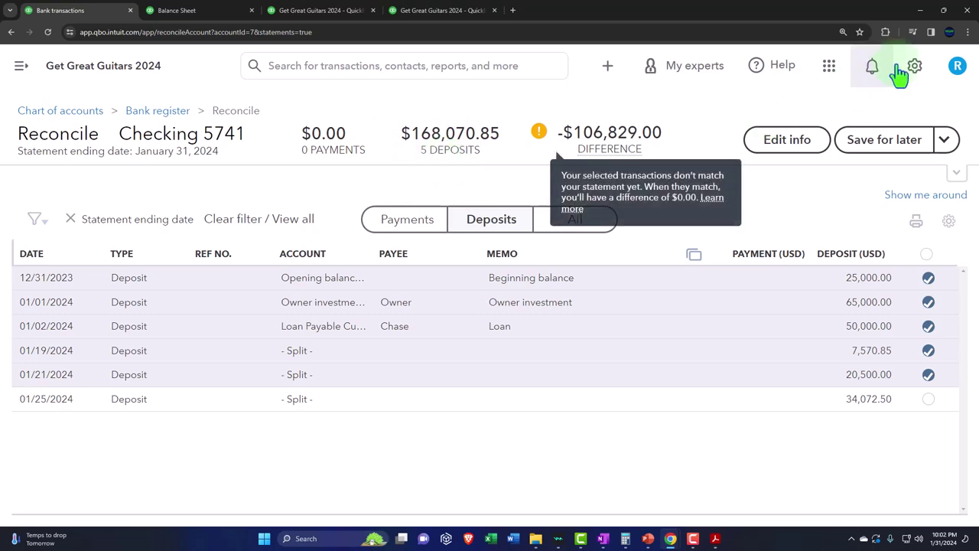
pyautogui.click(920, 10)
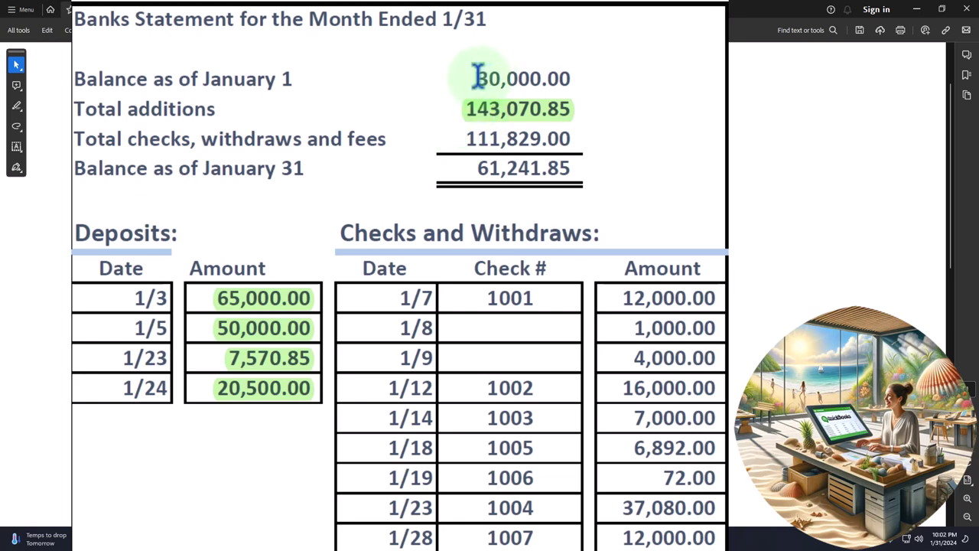
# - Examine the January 1 balance and the list of checks and withdrawals in Bank Stmt Jan.pdf
pyautogui.moveTo(477, 76); pyautogui.dragTo(576, 83)
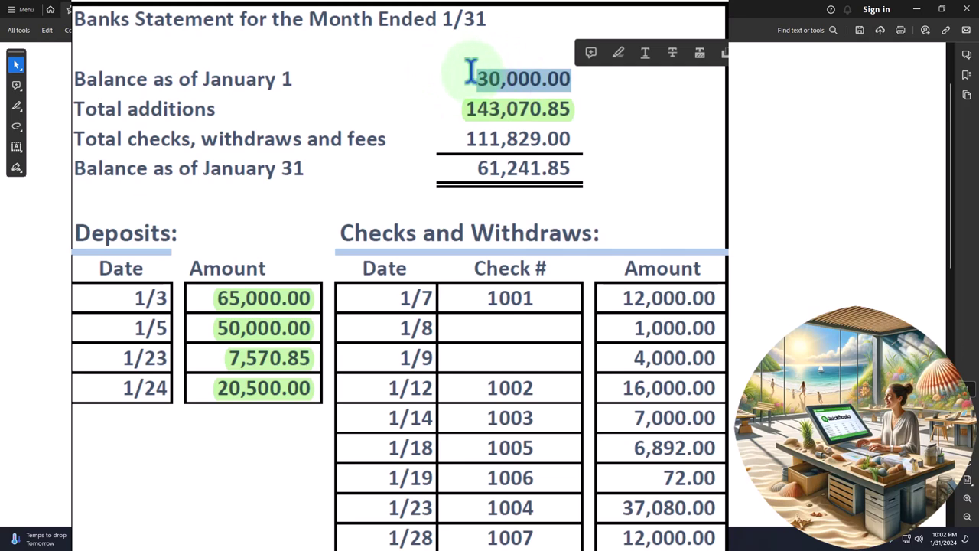
pyautogui.click(461, 123)
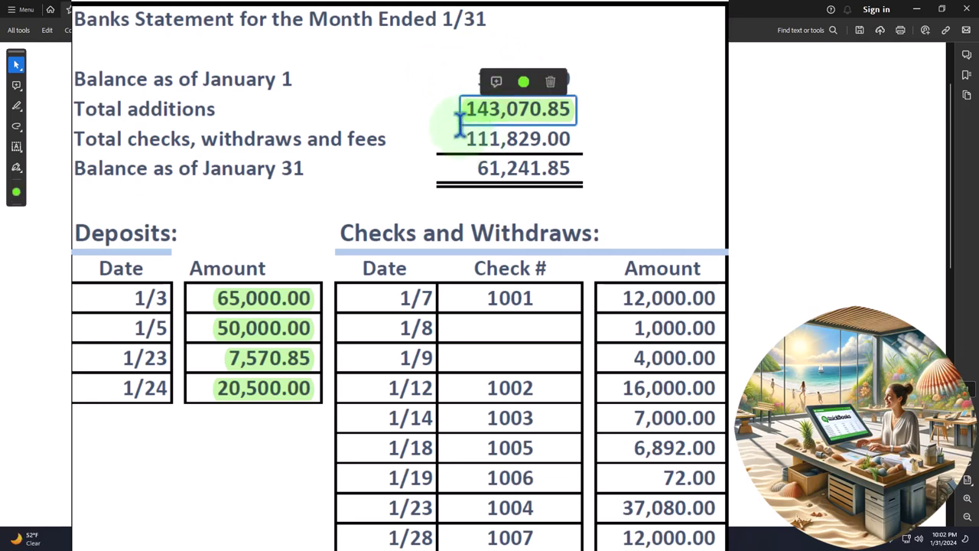
pyautogui.click(448, 123)
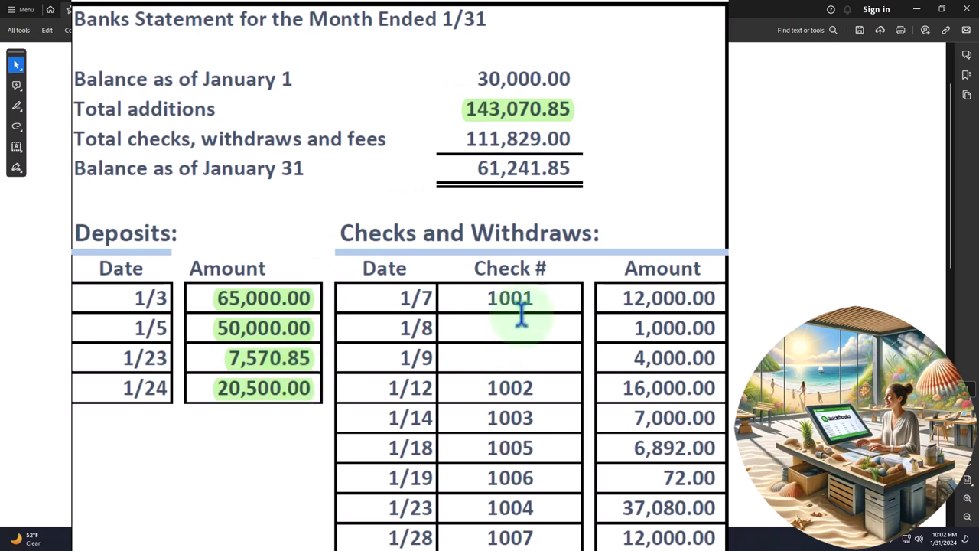
pyautogui.scroll(-3, 522, 352)
pyautogui.scroll(2, 522, 352)
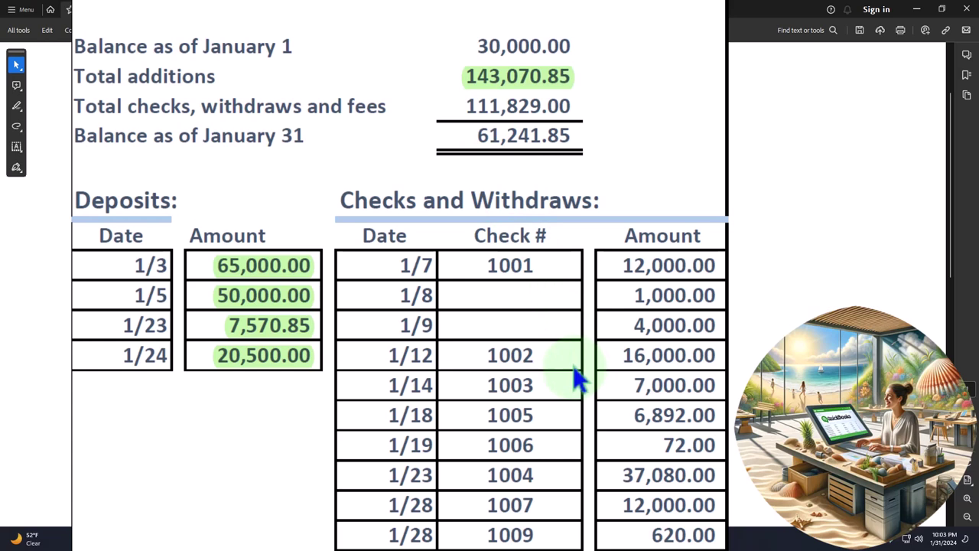
pyautogui.scroll(-2, 579, 376)
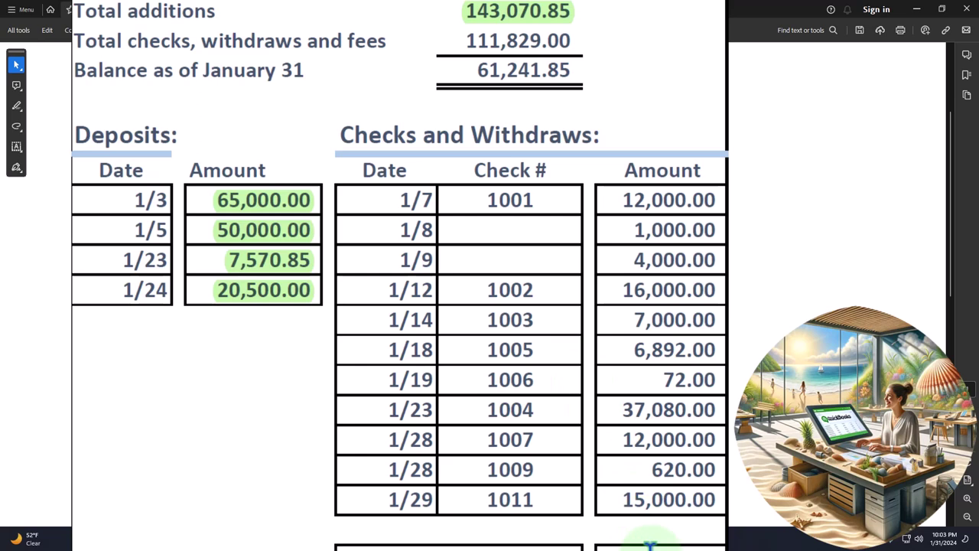
pyautogui.scroll(3, 648, 545)
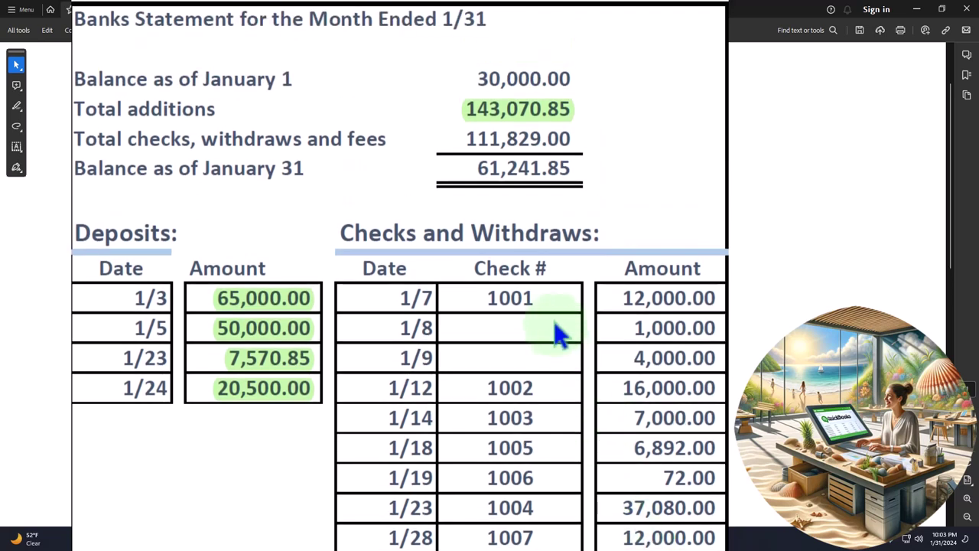
# - Check the statement's total checks, withdraws and fees, its January 1 balance, and the 1/8 and 1/9 withdrawals without check numbers
pyautogui.moveTo(472, 138)
pyautogui.mouseDown()
pyautogui.moveTo(547, 135)
pyautogui.moveTo(572, 149)
pyautogui.mouseUp()
pyautogui.moveTo(466, 136); pyautogui.dragTo(579, 136)
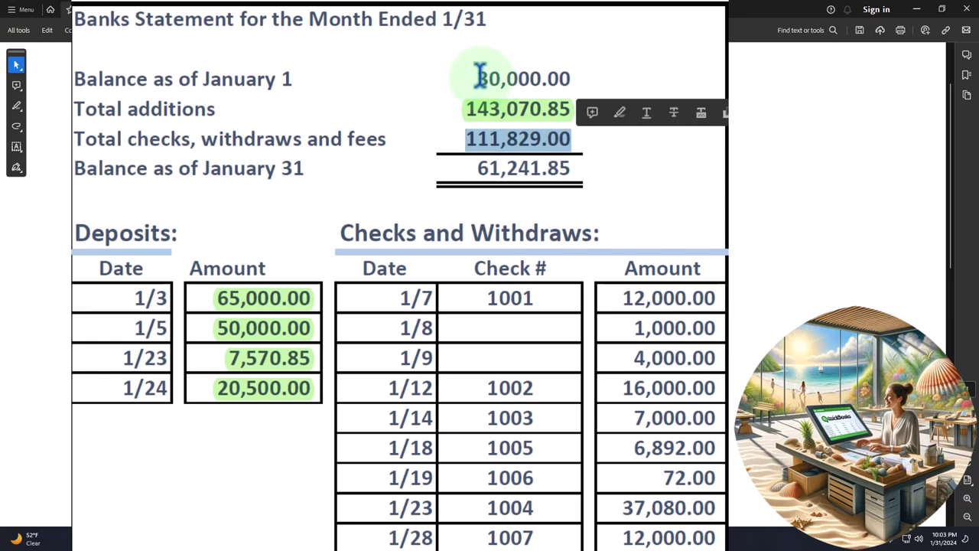
pyautogui.moveTo(479, 78); pyautogui.dragTo(570, 76)
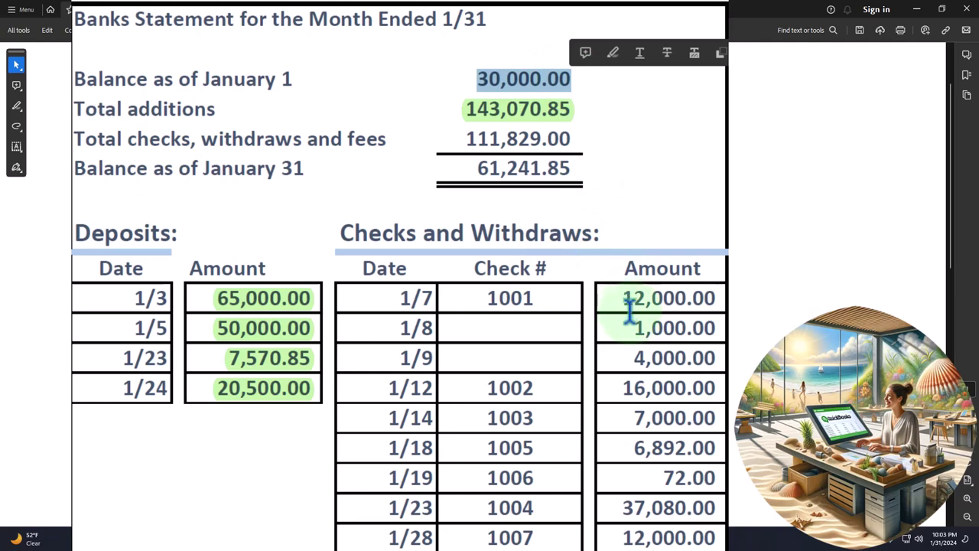
pyautogui.moveTo(629, 326); pyautogui.dragTo(720, 327)
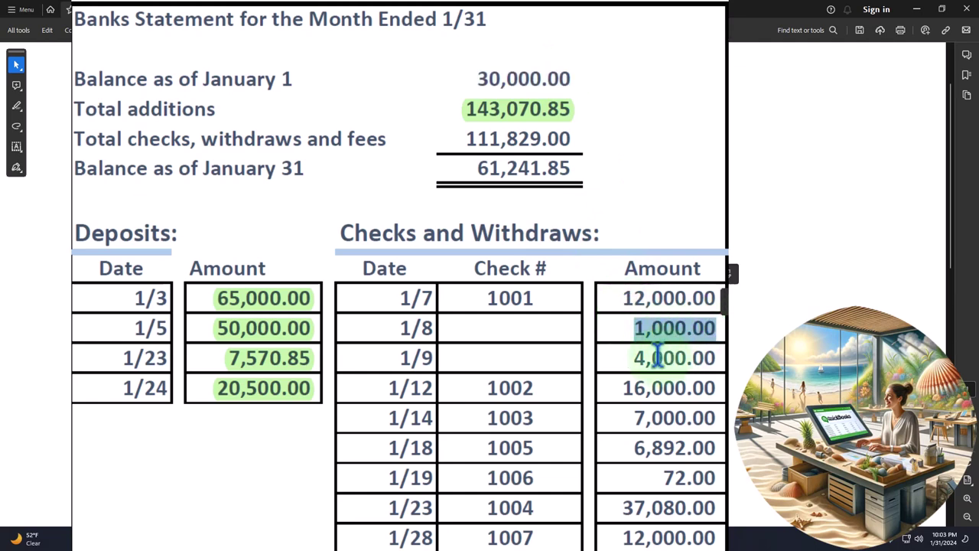
pyautogui.moveTo(632, 357); pyautogui.dragTo(719, 357)
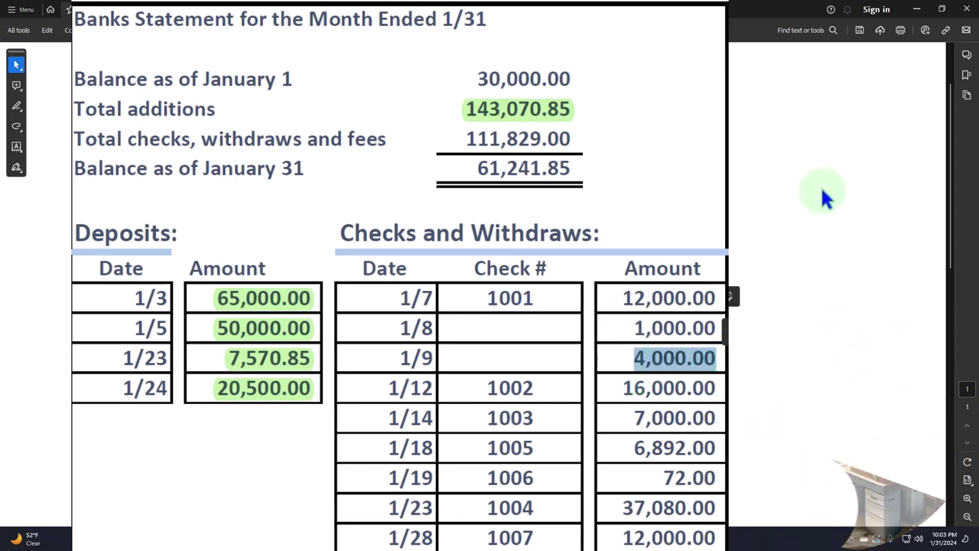
pyautogui.click(918, 11)
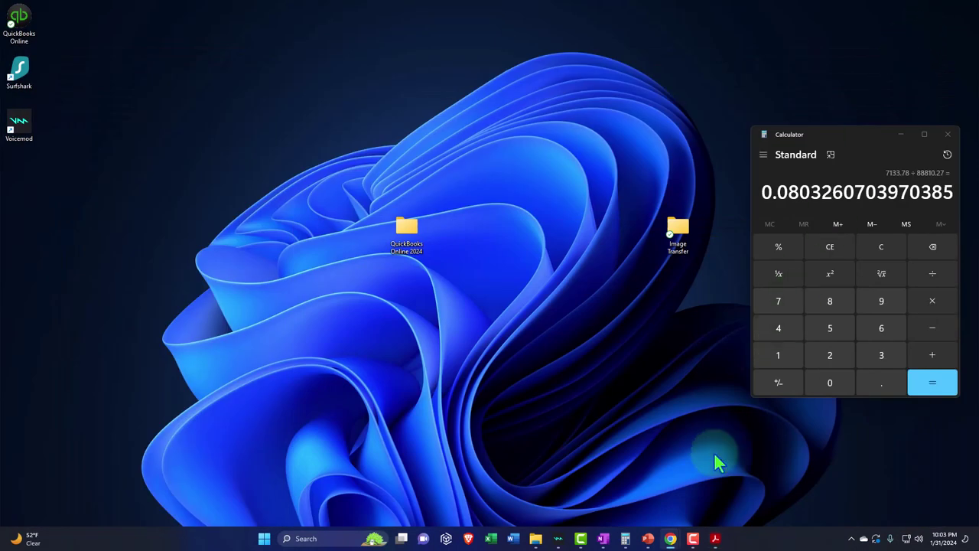
# - In QuickBooks Online, expand the reconciliation summary and review the payments and the combined list of all transactions
pyautogui.moveTo(672, 540)
pyautogui.click(685, 498)
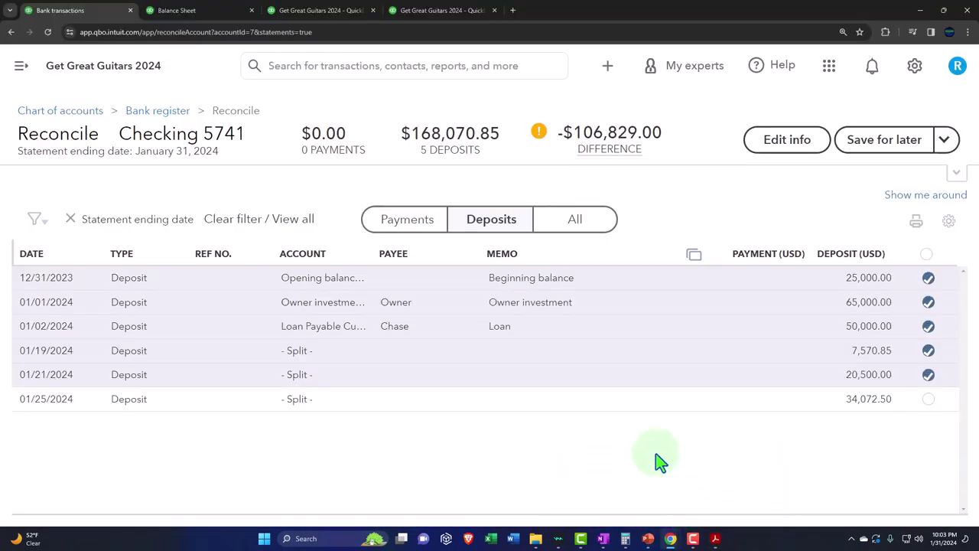
pyautogui.click(955, 174)
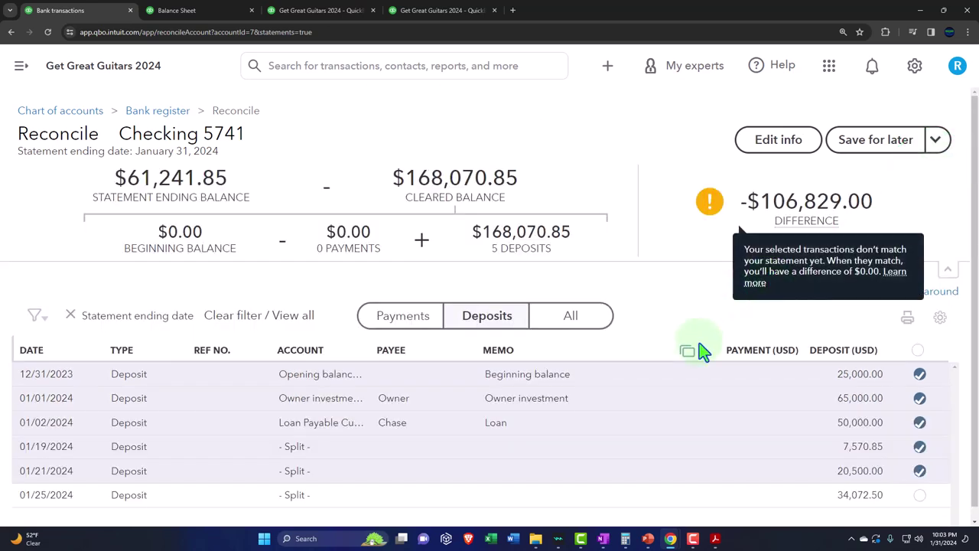
pyautogui.scroll(-1, 699, 346)
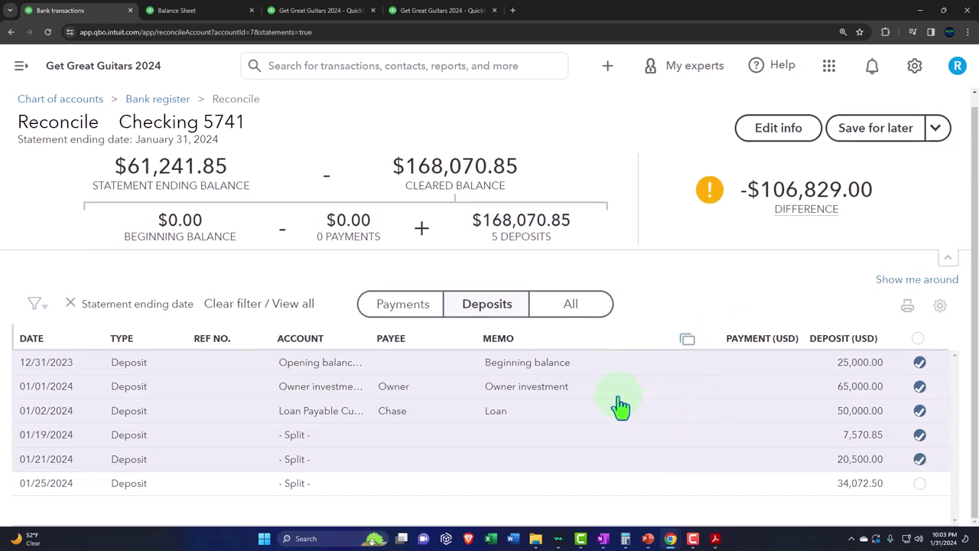
pyautogui.click(409, 312)
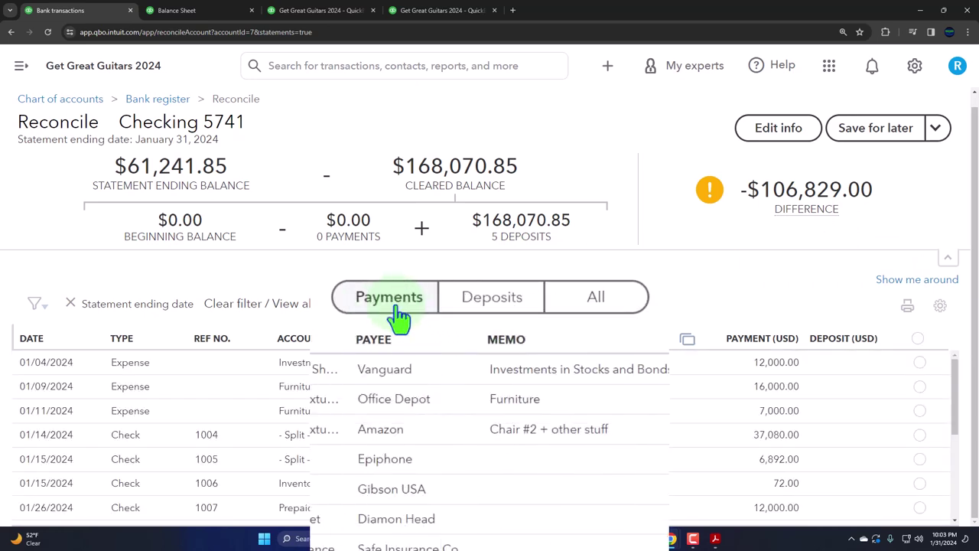
pyautogui.click(595, 313)
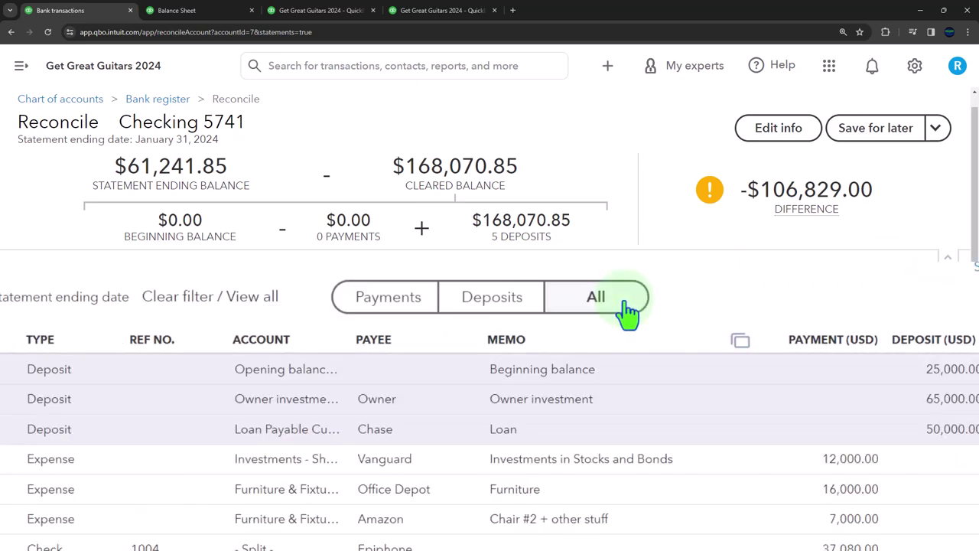
pyautogui.scroll(-3, 634, 456)
pyautogui.scroll(-3, 633, 457)
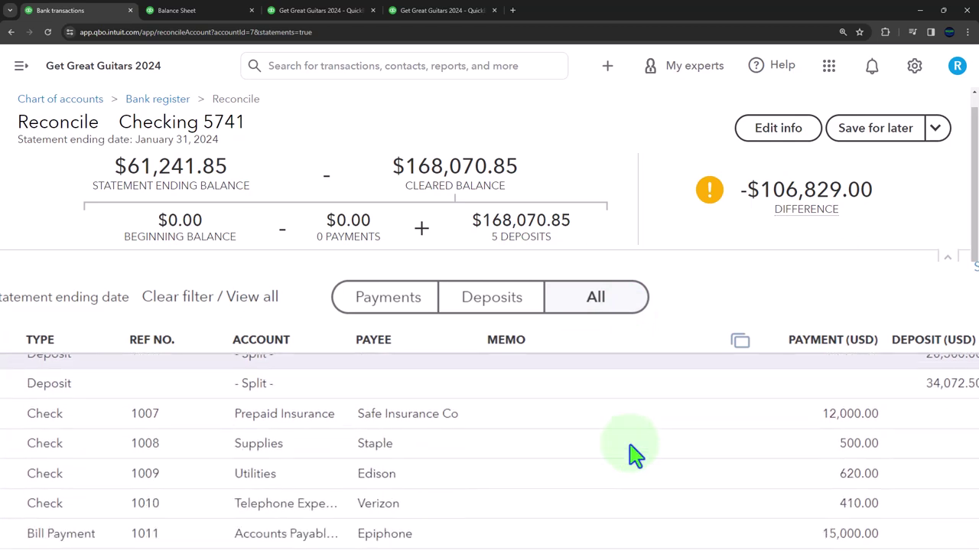
pyautogui.scroll(5, 633, 457)
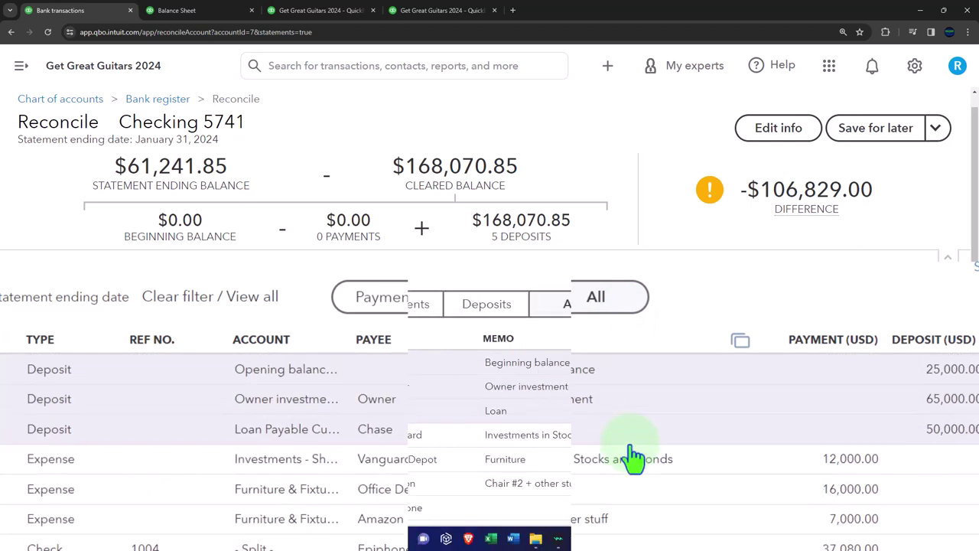
# - Save the Checking 5741 reconciliation for later and switch to the January - February 2024 Profit and Loss report
pyautogui.click(852, 148)
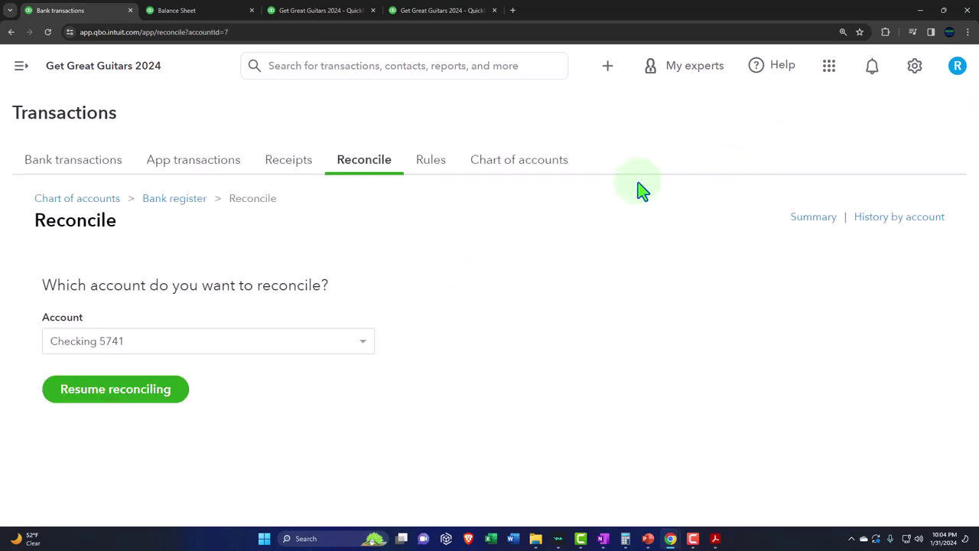
pyautogui.click(334, 18)
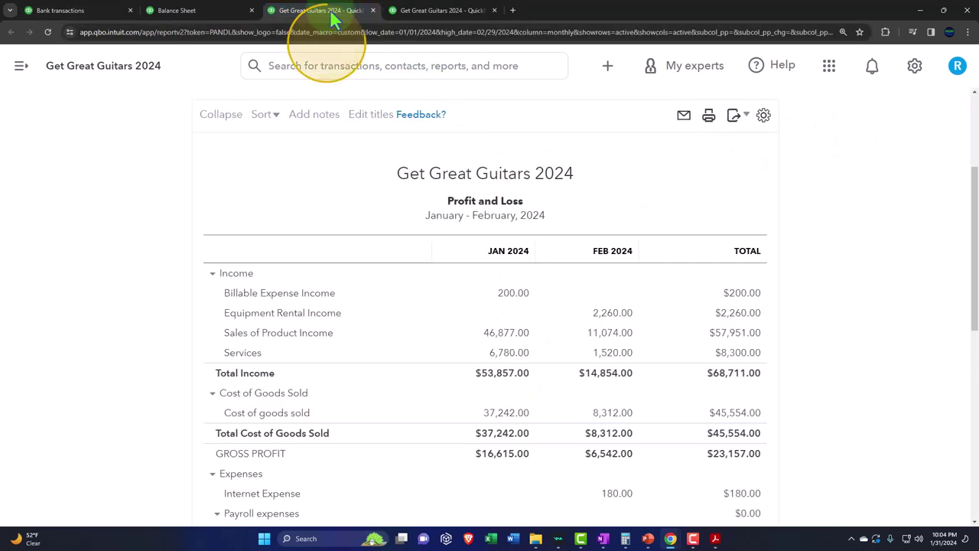
pyautogui.click(387, 16)
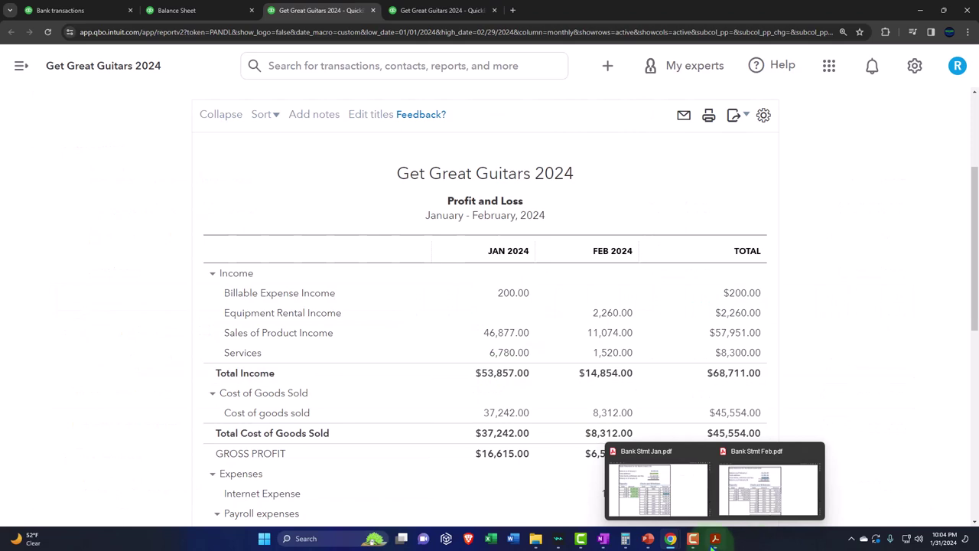
# - Review the checks and withdrawals in Bank Stmt Jan.pdf and return to the Profit and Loss report
pyautogui.click(642, 489)
pyautogui.scroll(3, 641, 485)
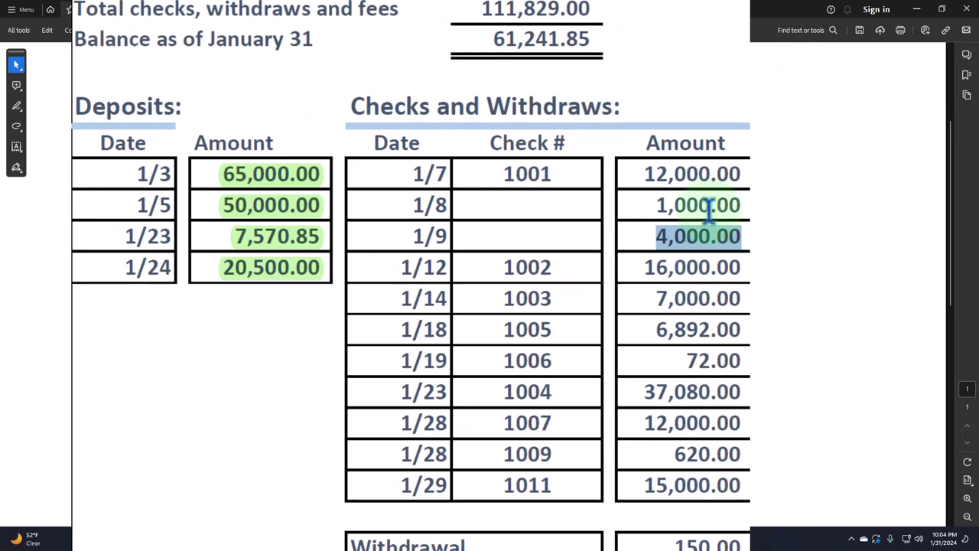
pyautogui.click(916, 10)
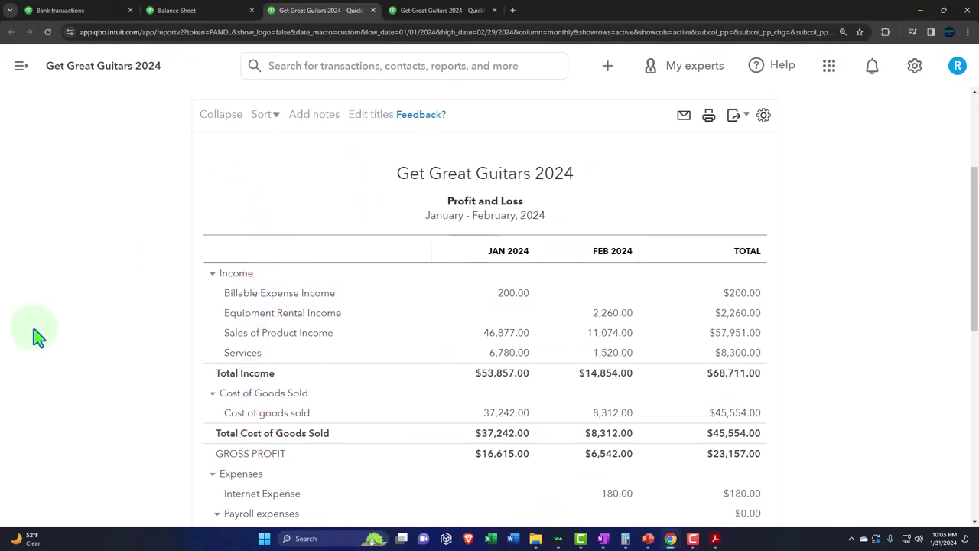